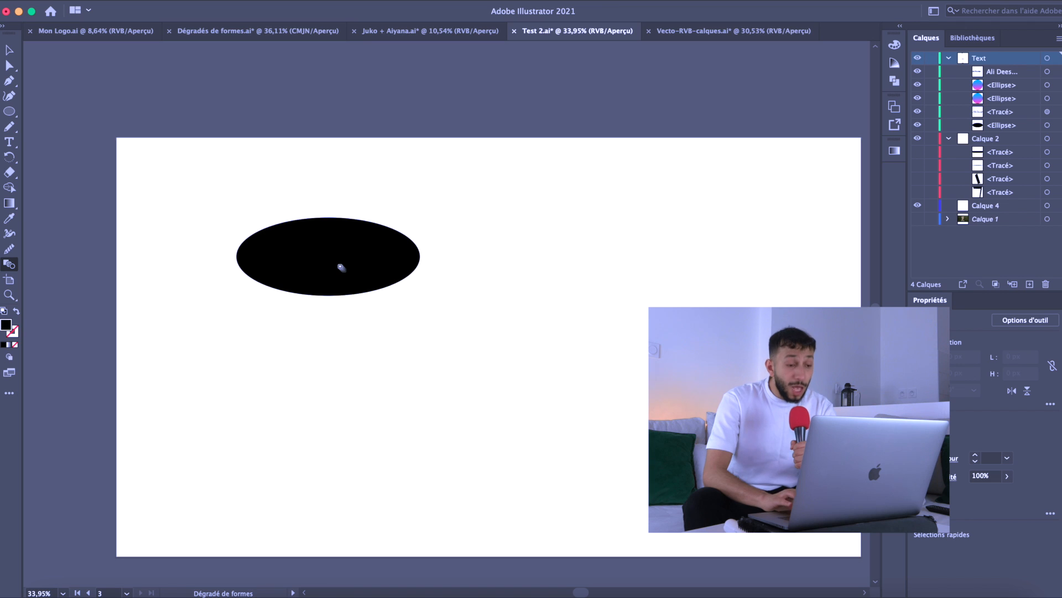
# Step: Paste a copy of the black ellipse in place and shrink it to about 219 by 118 px inside the original
pyautogui.click(364, 273)
pyautogui.click(367, 273)
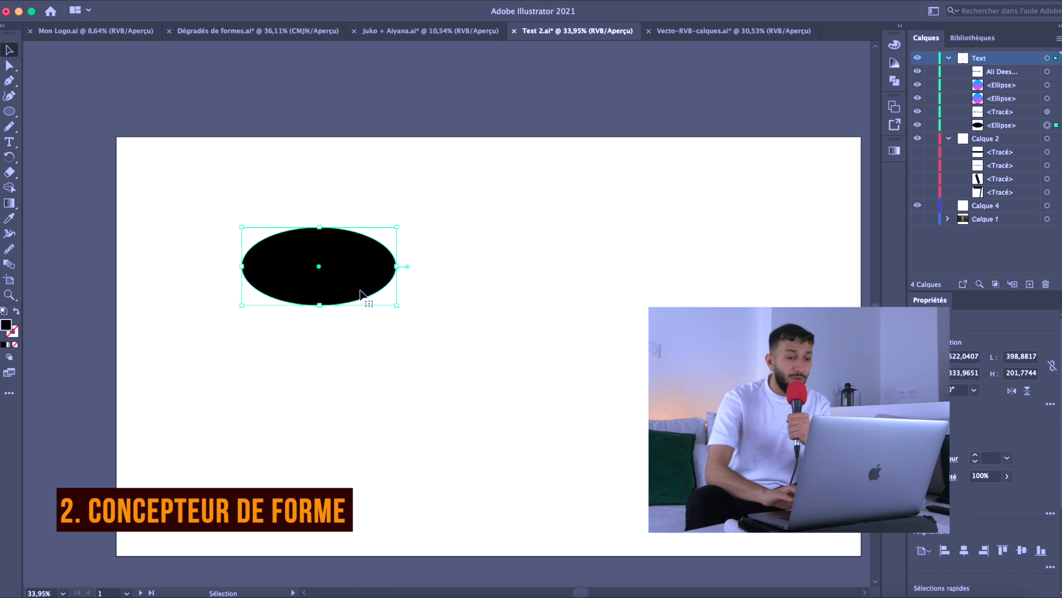
pyautogui.click(360, 290)
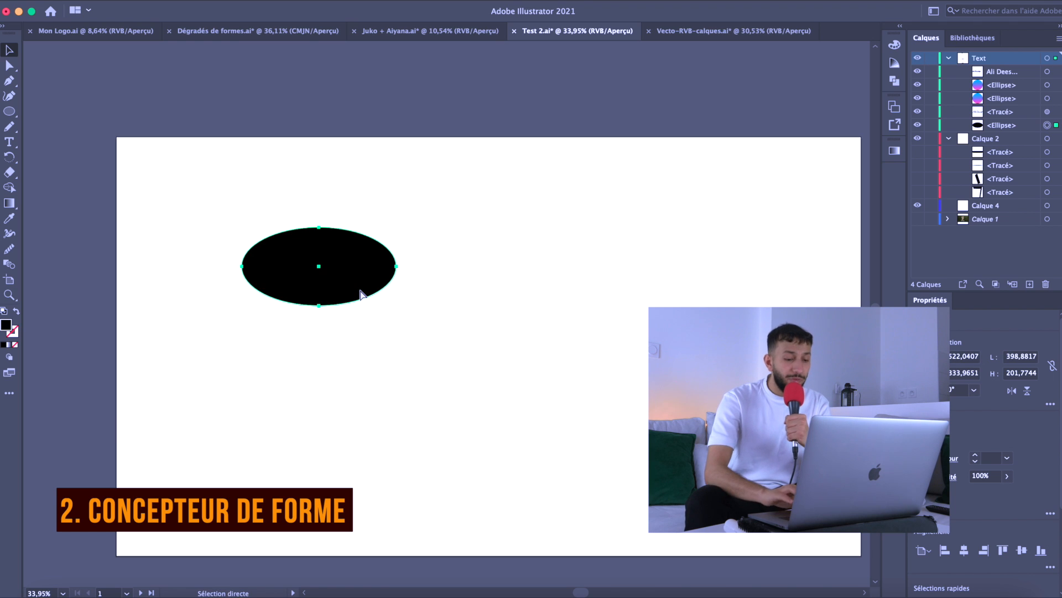
pyautogui.click(135, 0)
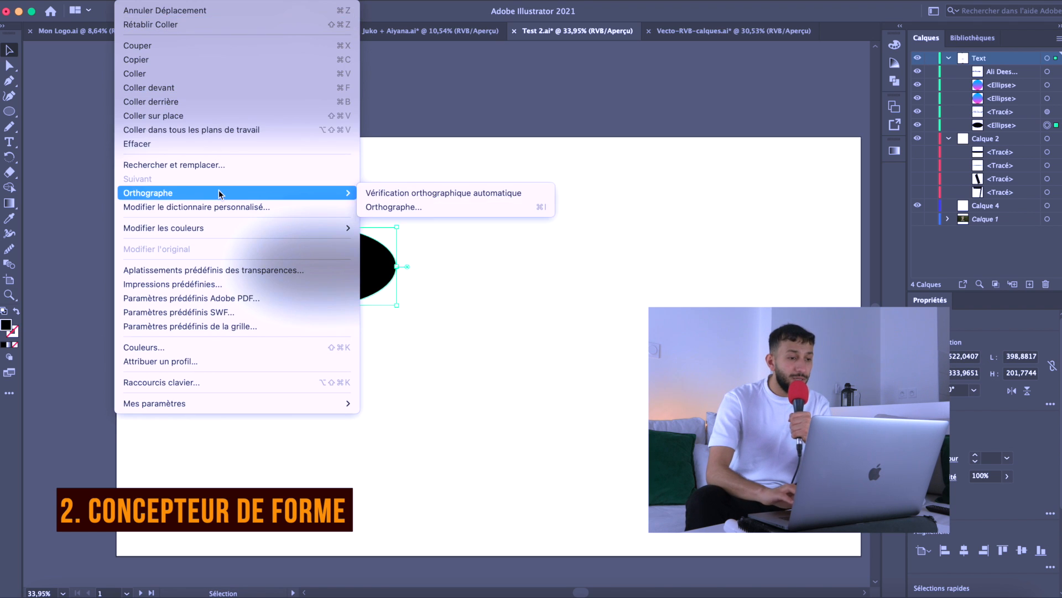
pyautogui.click(248, 118)
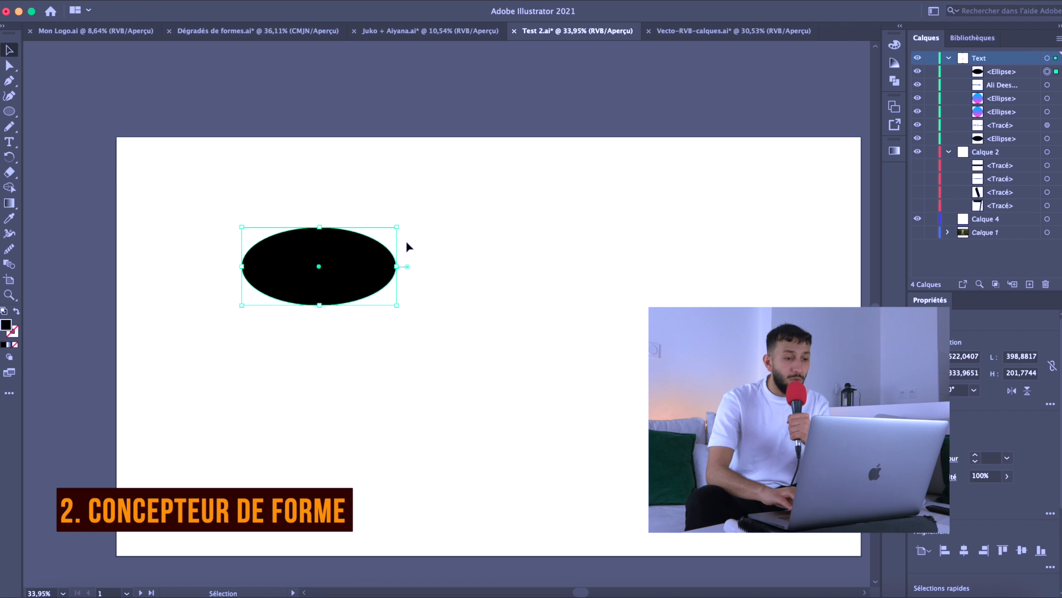
pyautogui.moveTo(397, 227); pyautogui.dragTo(365, 244)
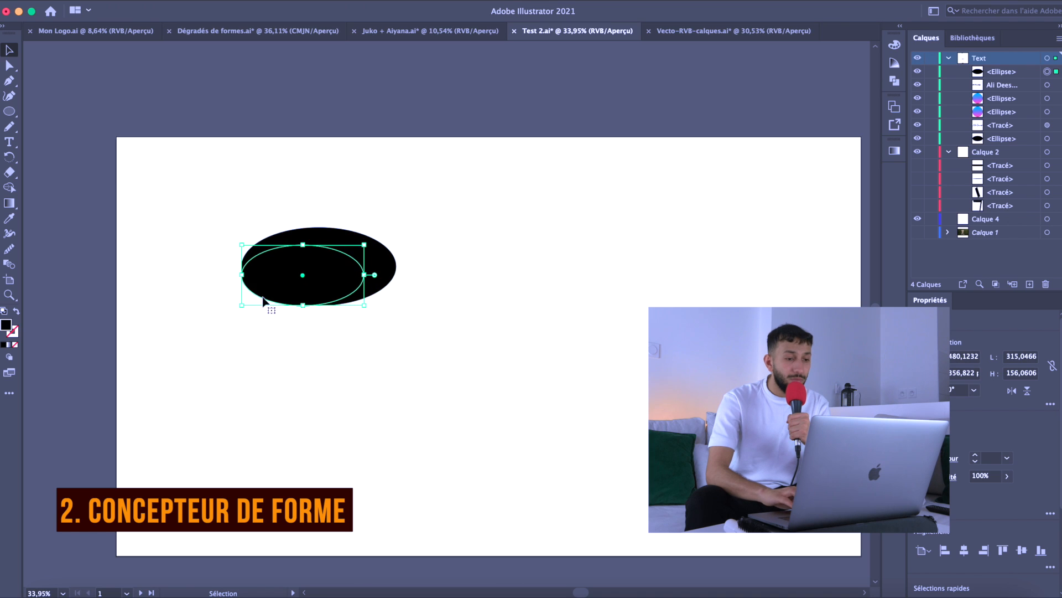
pyautogui.moveTo(242, 306); pyautogui.dragTo(279, 290)
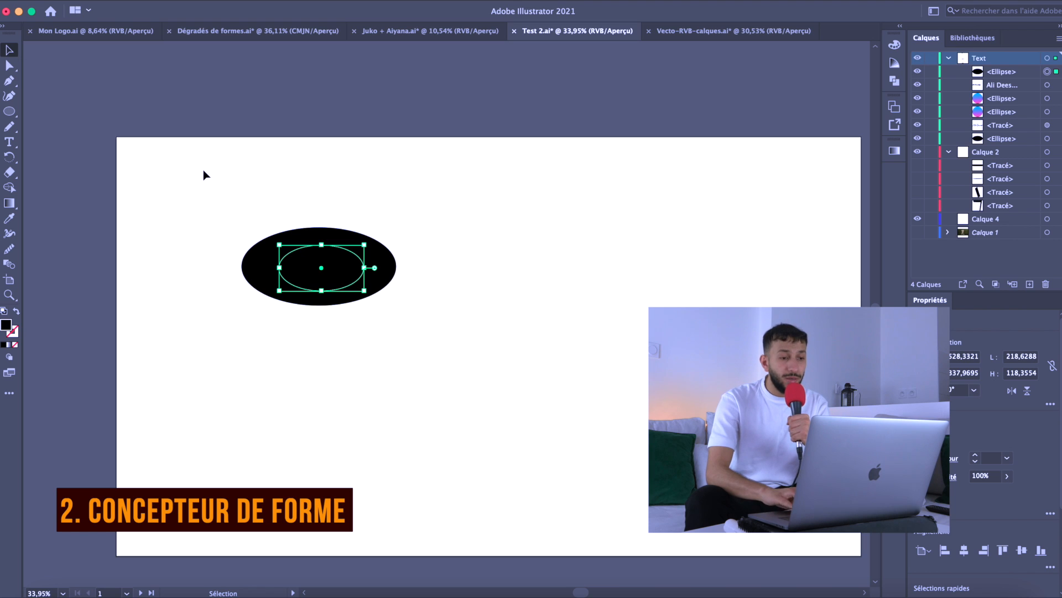
# Step: Select both nested ellipses and activate the Shape Builder tool
pyautogui.moveTo(241, 236); pyautogui.dragTo(411, 299)
pyautogui.moveTo(490, 360); pyautogui.dragTo(490, 360)
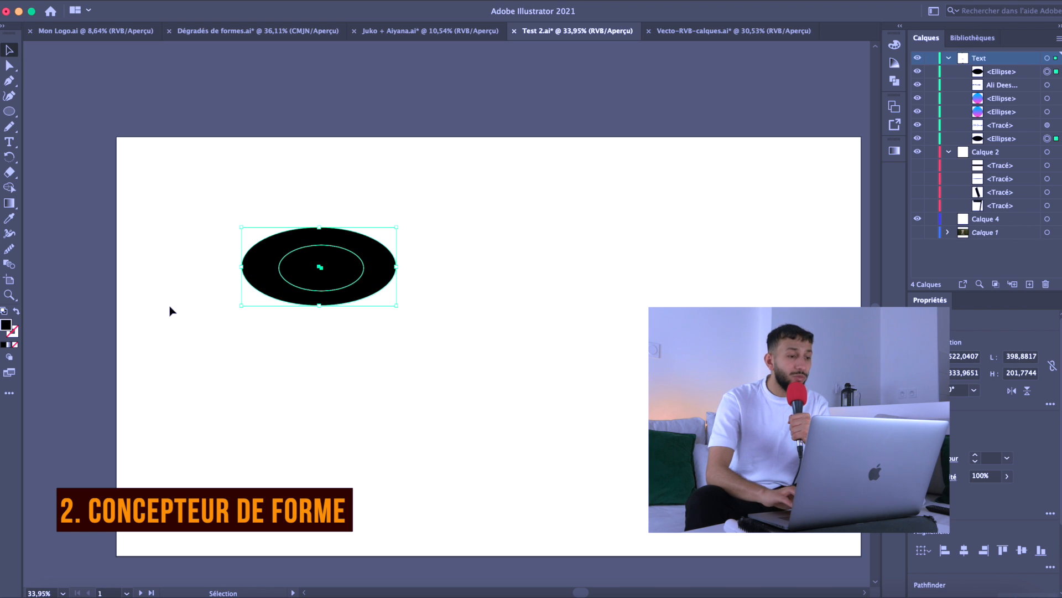
pyautogui.click(9, 189)
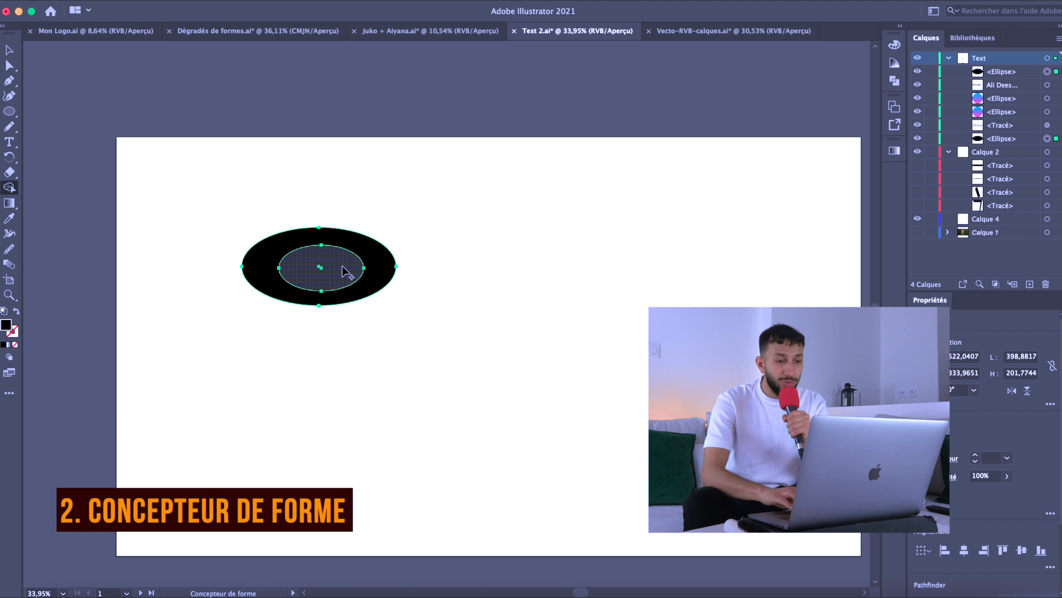
# Step: Merge the inner ellipse with the outer one using Shape Builder, and undo the merge
pyautogui.moveTo(341, 266)
pyautogui.mouseDown()
pyautogui.moveTo(369, 218)
pyautogui.moveTo(317, 284)
pyautogui.mouseUp()
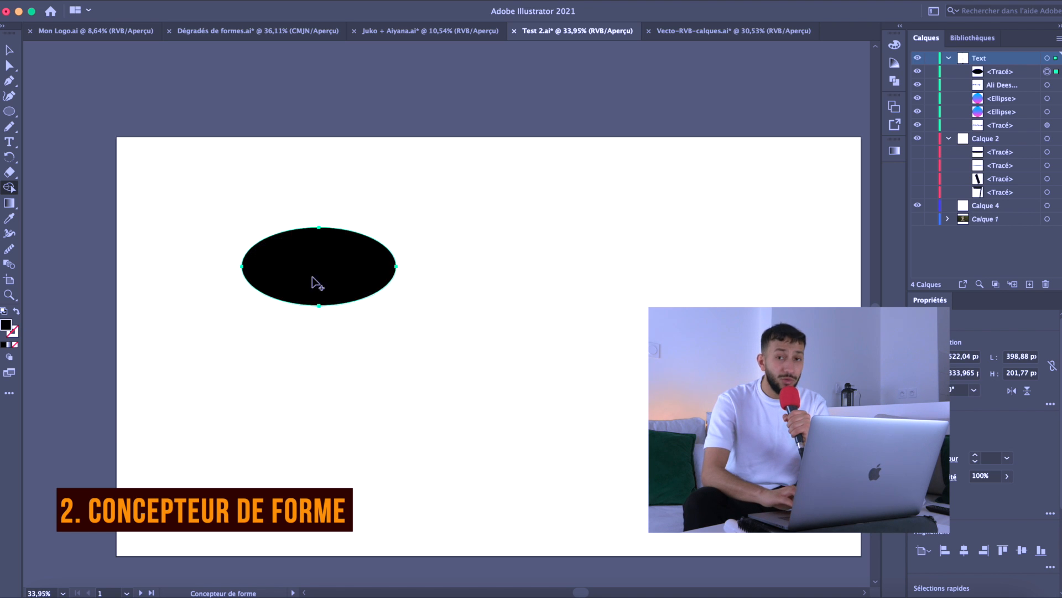
pyautogui.press('super')
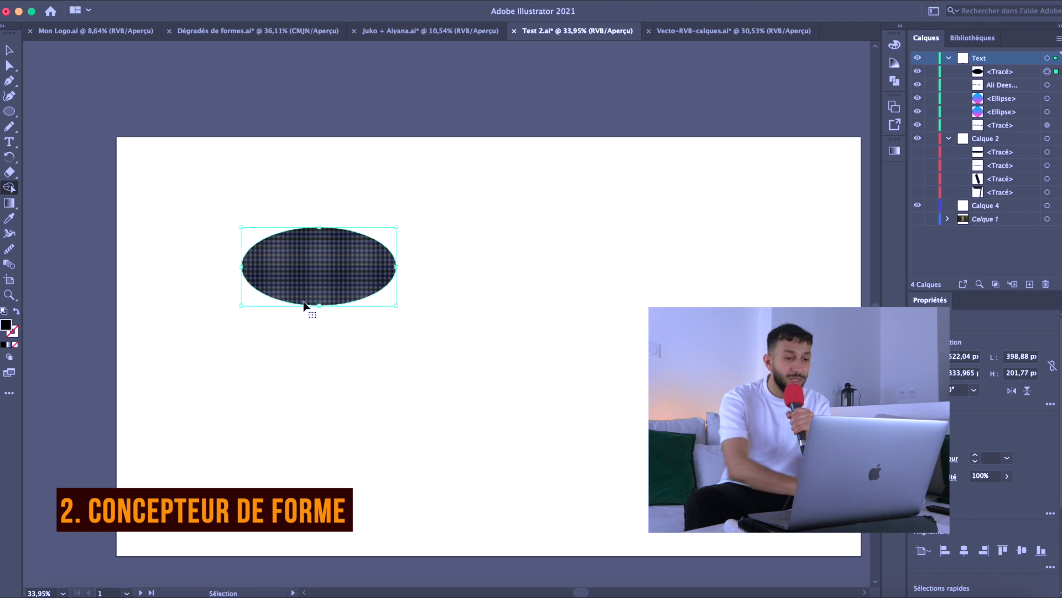
pyautogui.press('super+z')
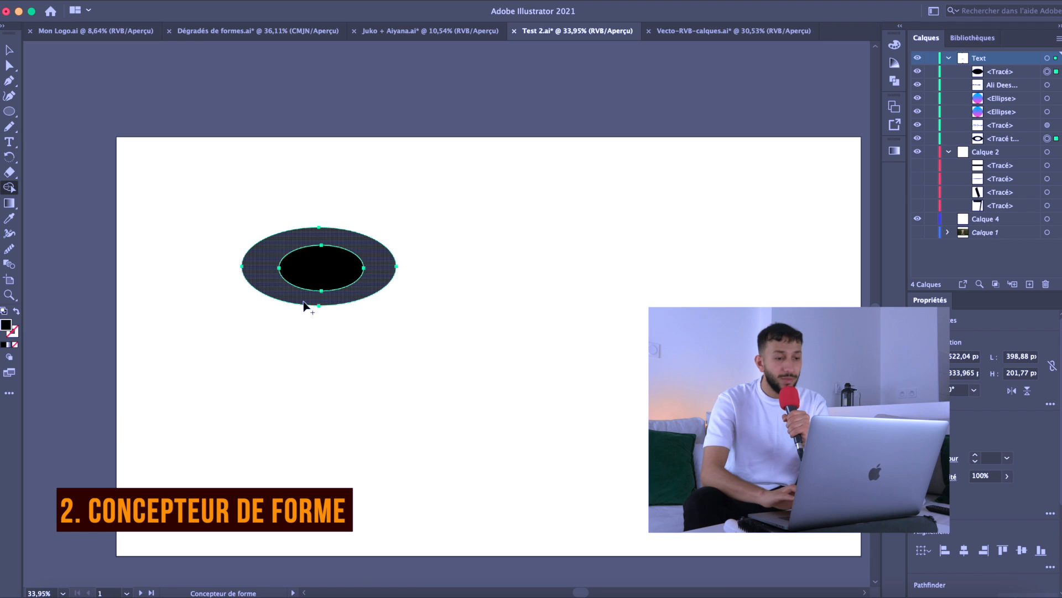
# Step: Subtract the inner ellipse region with Shape Builder to leave a hollow ring
pyautogui.keyDown('alt'); pyautogui.click(324, 274); pyautogui.keyUp('alt')
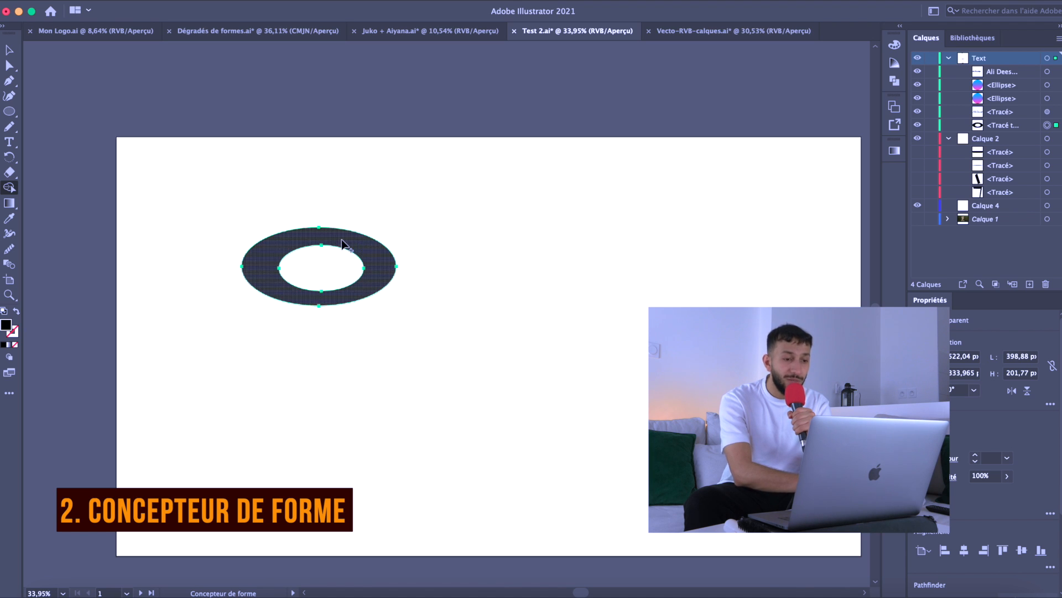
# Step: Duplicate the ring, scale the copy down, and place it overlapping the right side of the original ring
pyautogui.click(10, 51)
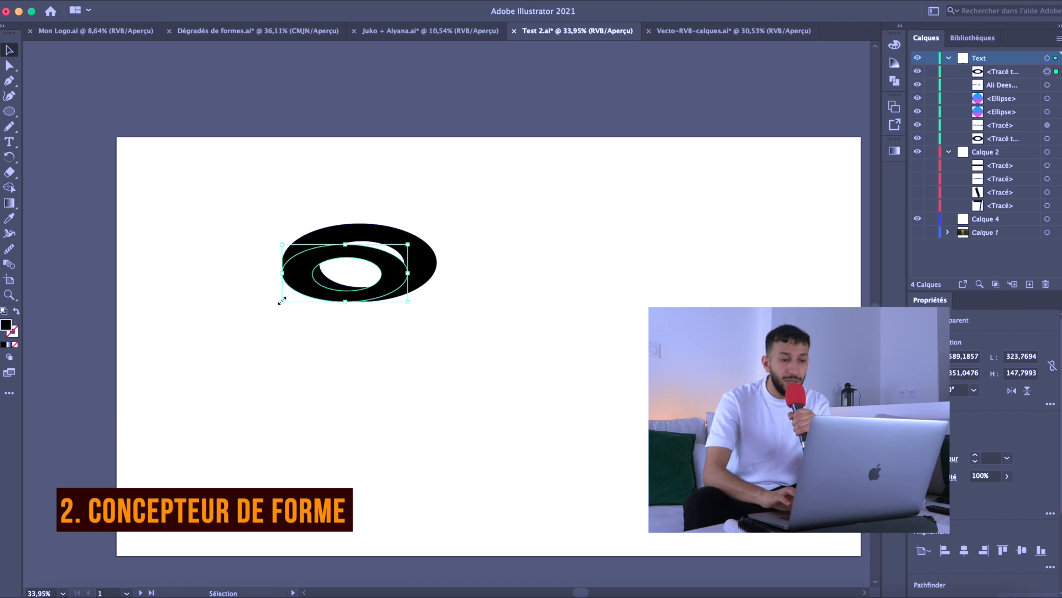
pyautogui.moveTo(283, 300); pyautogui.dragTo(306, 291)
pyautogui.moveTo(398, 267); pyautogui.dragTo(473, 258)
# Step: Select both rings and remove the regions where they overlap using Shape Builder
pyautogui.moveTo(223, 193); pyautogui.dragTo(415, 311)
pyautogui.click(18, 188)
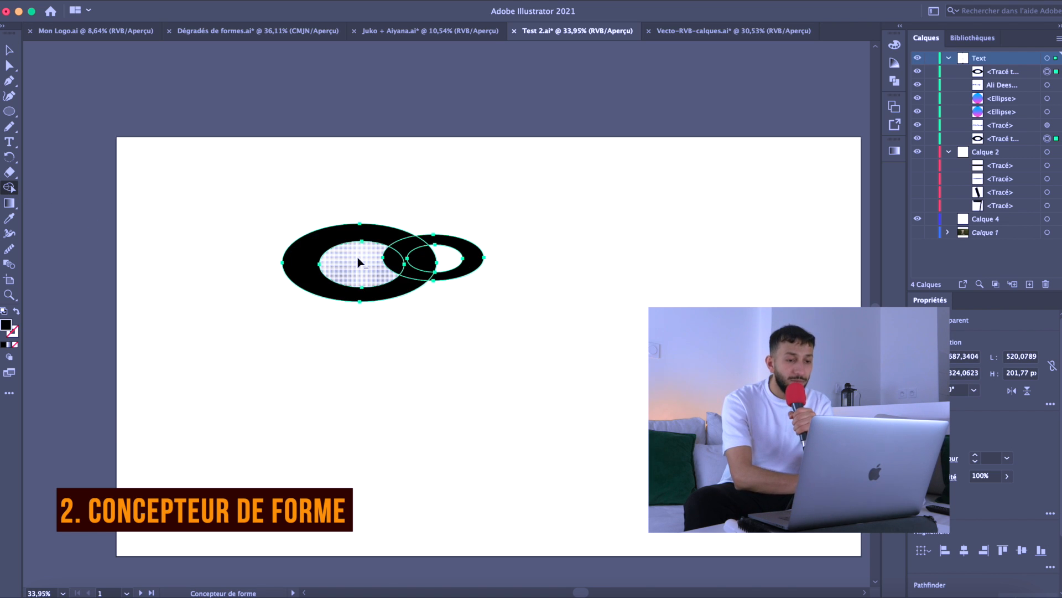
pyautogui.moveTo(364, 262); pyautogui.dragTo(412, 258)
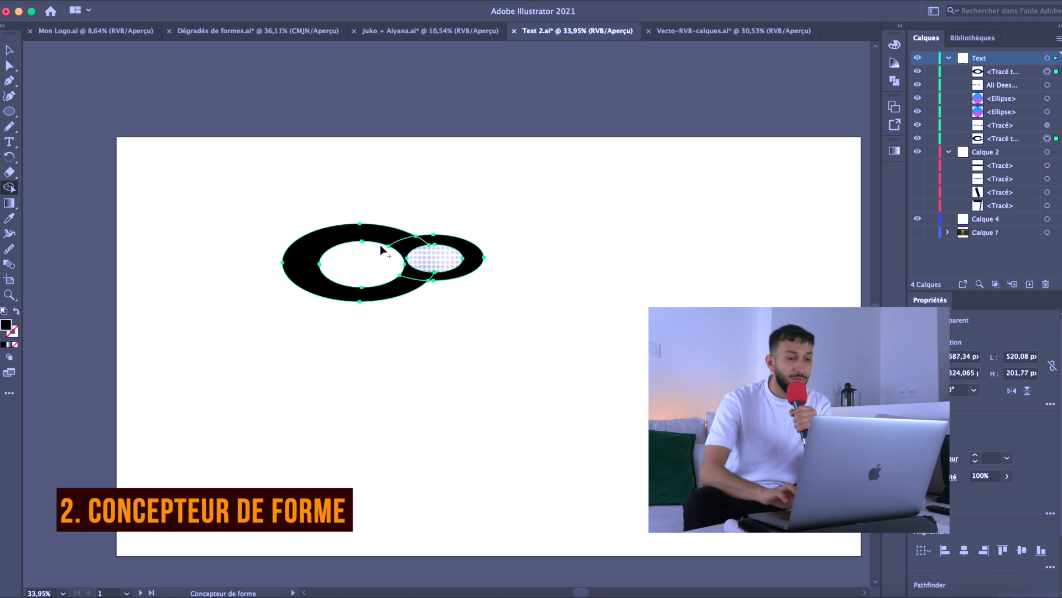
pyautogui.moveTo(389, 258); pyautogui.dragTo(437, 258)
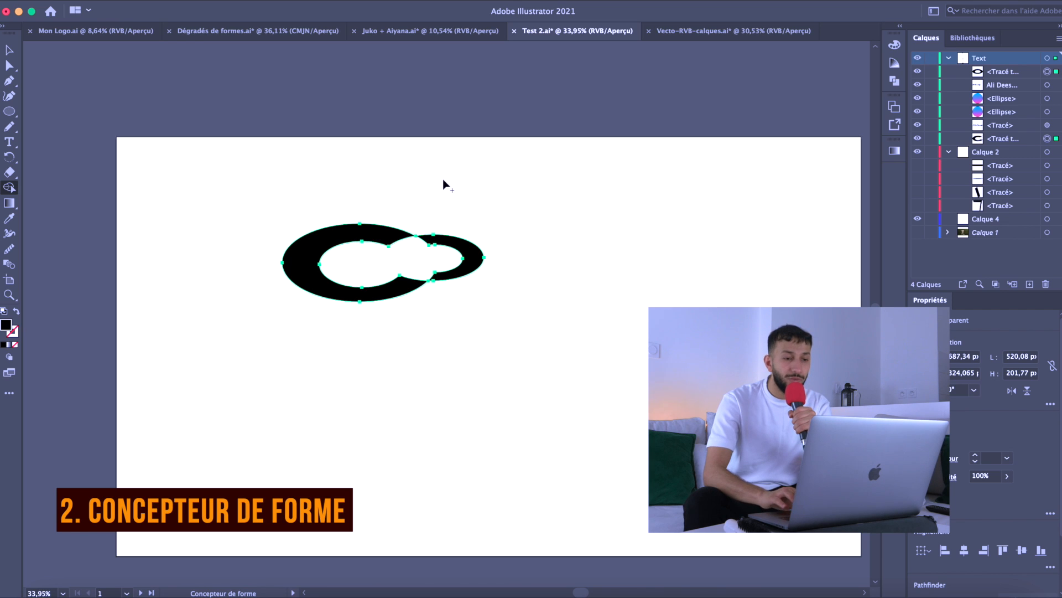
# Step: Merge the regions running across the two equally sized overlapping rings with Shape Builder
pyautogui.click(9, 50)
pyautogui.click(354, 161)
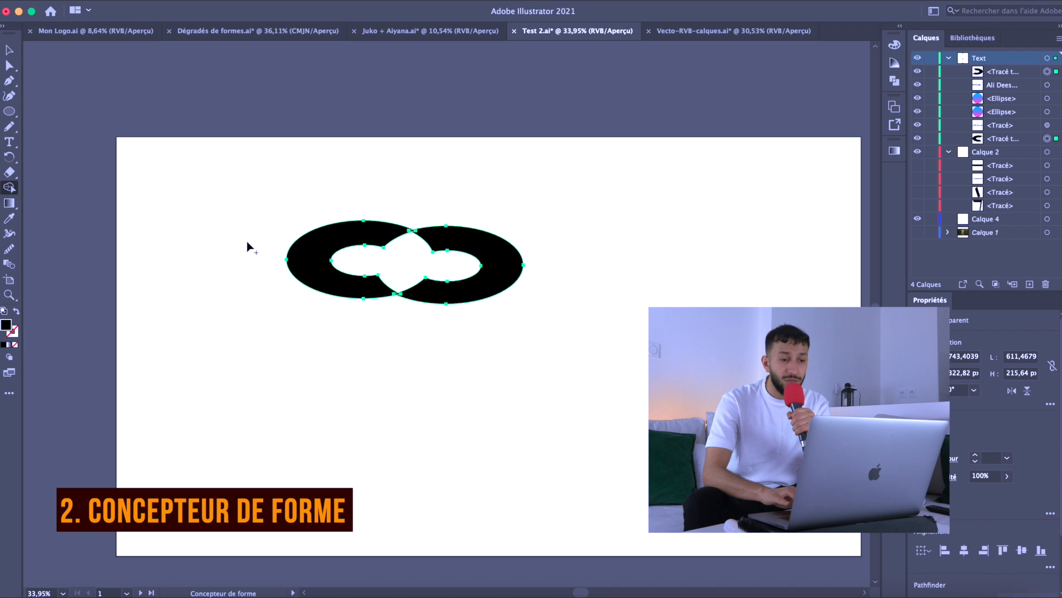
pyautogui.moveTo(246, 241); pyautogui.dragTo(491, 273)
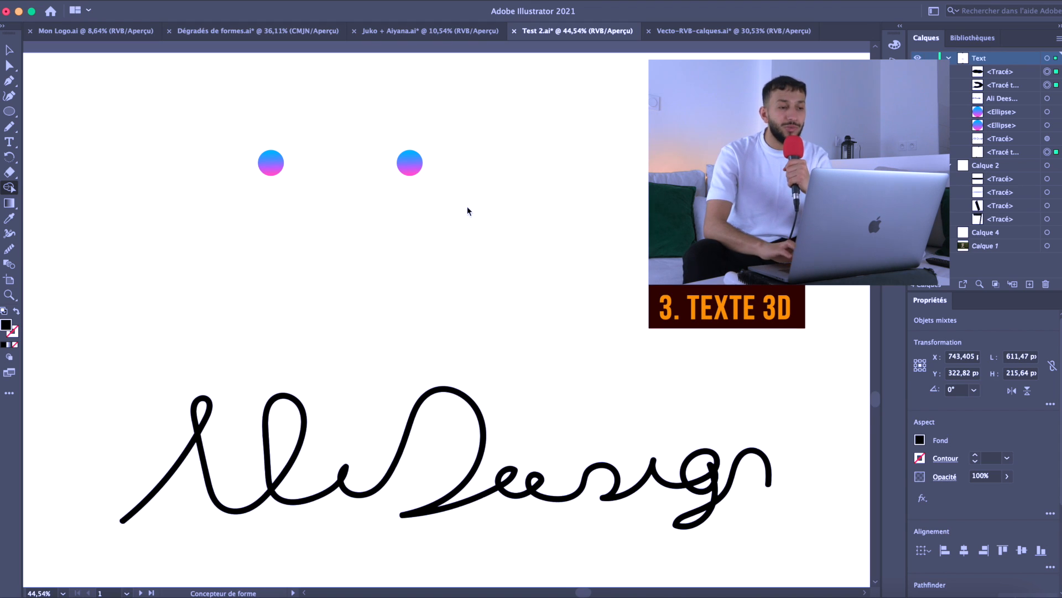
pyautogui.click(16, 122)
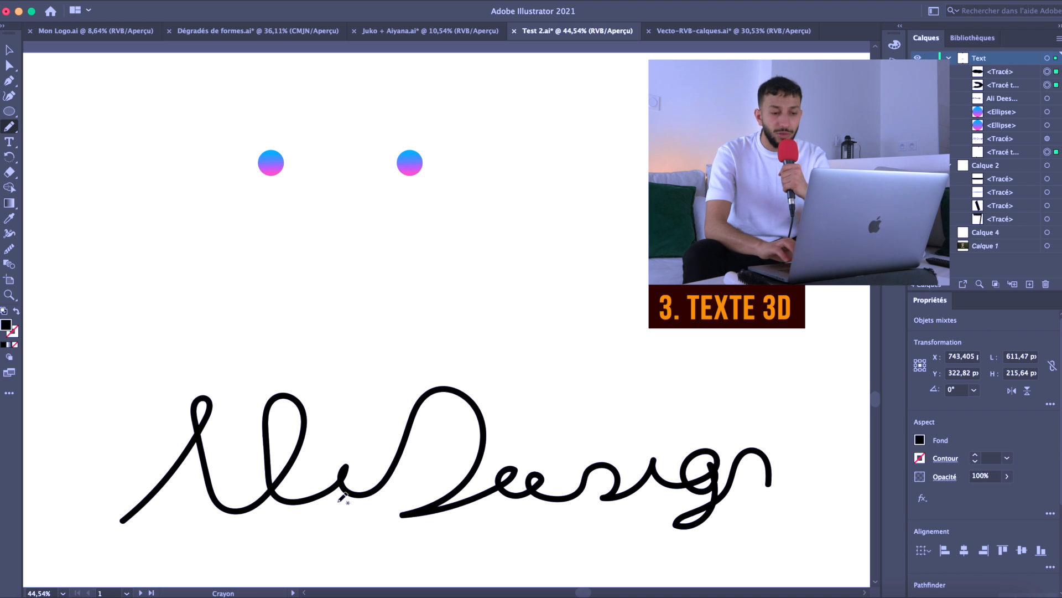
pyautogui.click(10, 55)
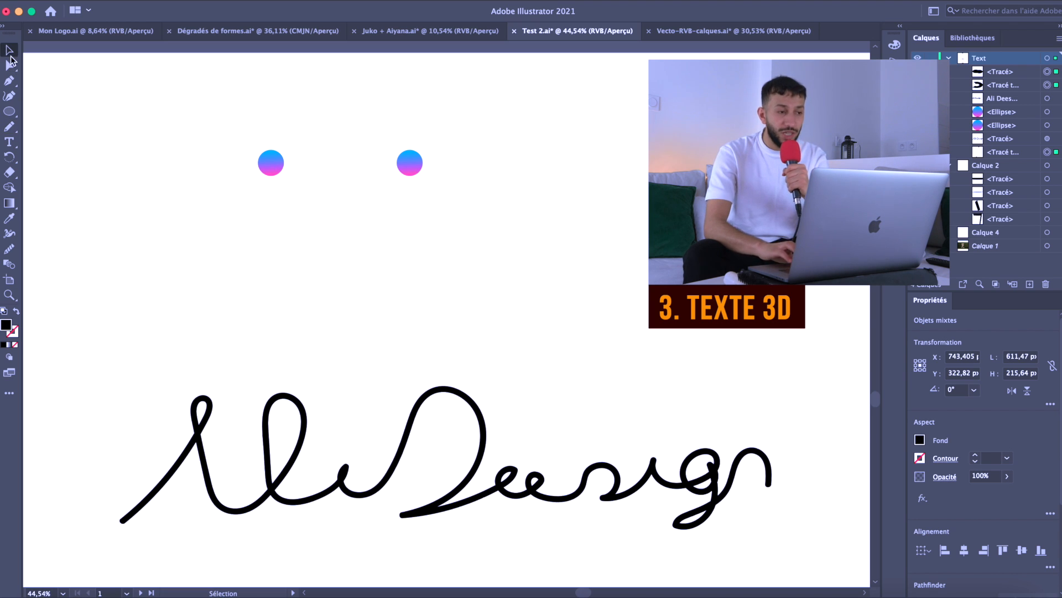
pyautogui.moveTo(247, 141); pyautogui.dragTo(294, 186)
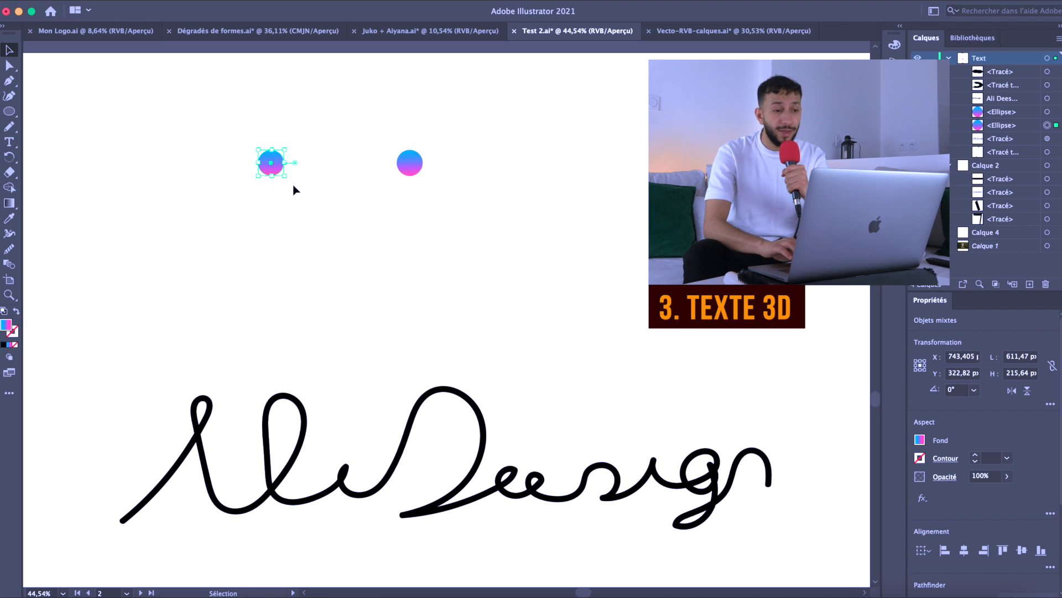
pyautogui.click(290, 136)
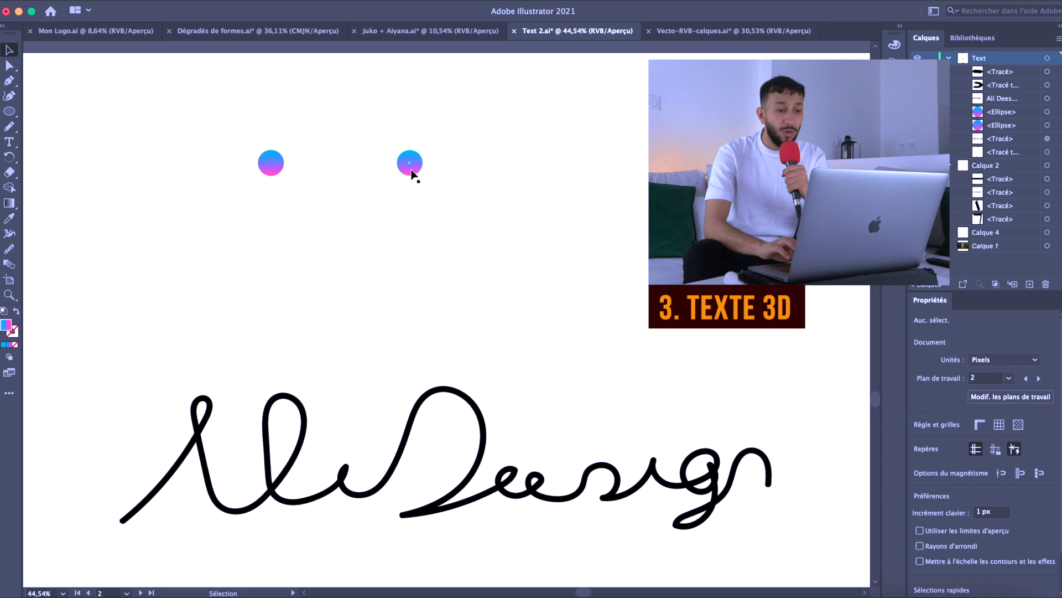
# Step: Blend the left blue-pink gradient circle into the right one with the Blend tool
pyautogui.click(281, 165)
pyautogui.click(8, 266)
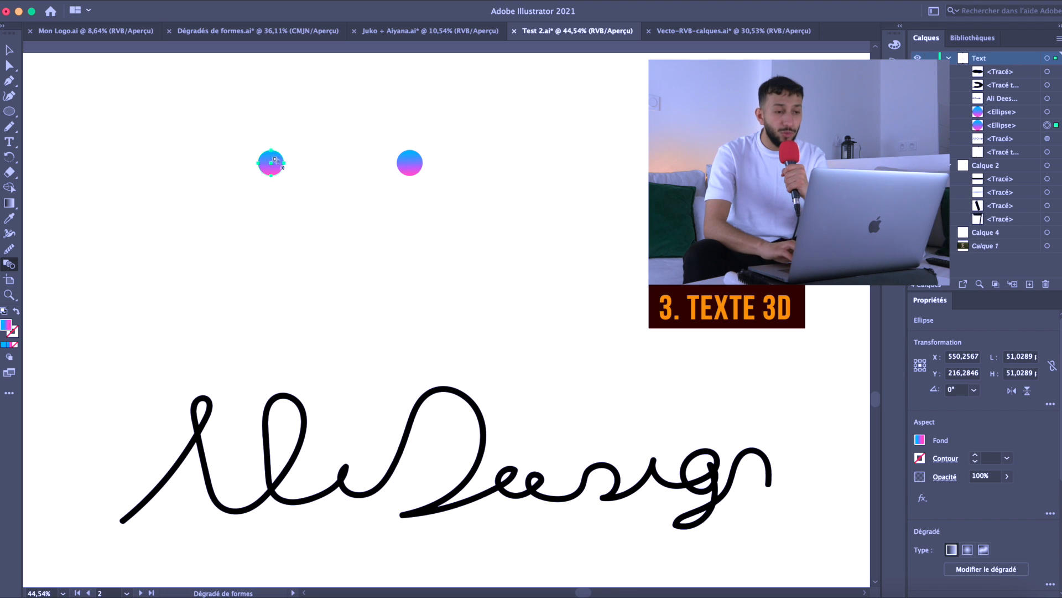
pyautogui.click(418, 160)
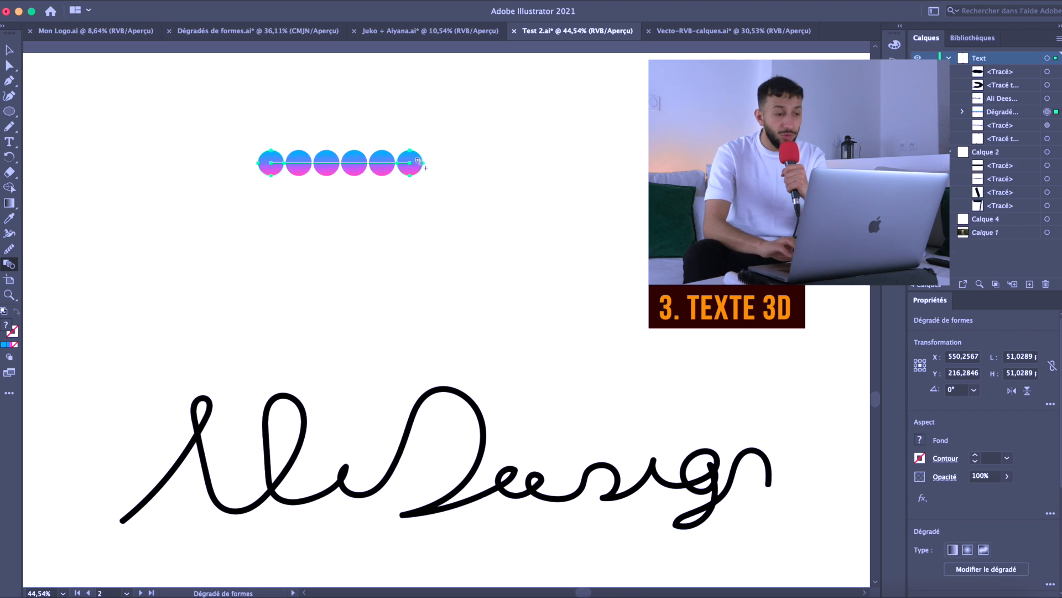
# Step: Set the circle blend's spacing to specified steps (Etapes) with a value of 1000
pyautogui.doubleClick(10, 265)
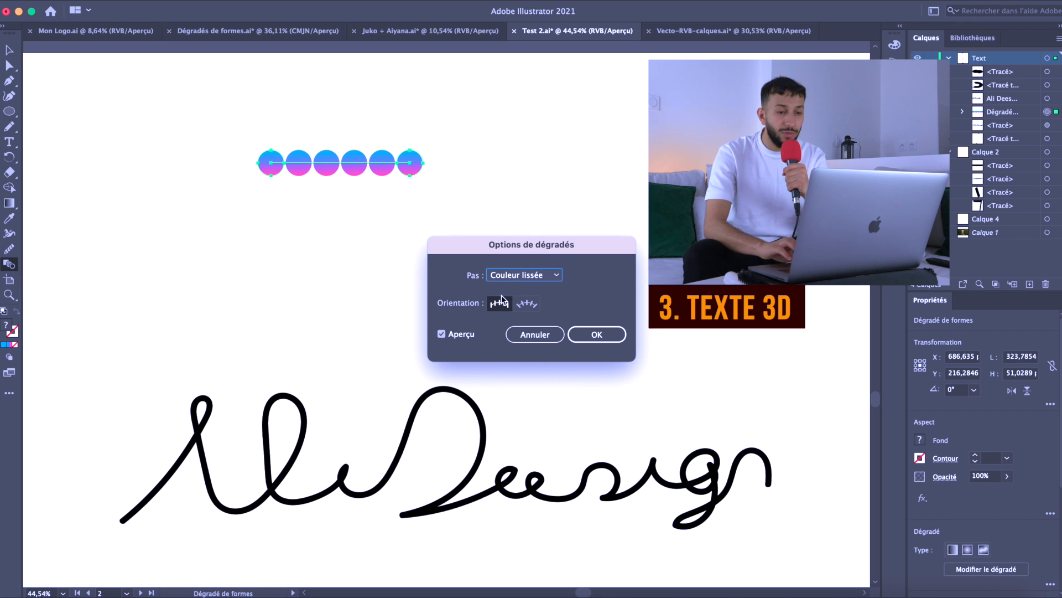
pyautogui.click(556, 279)
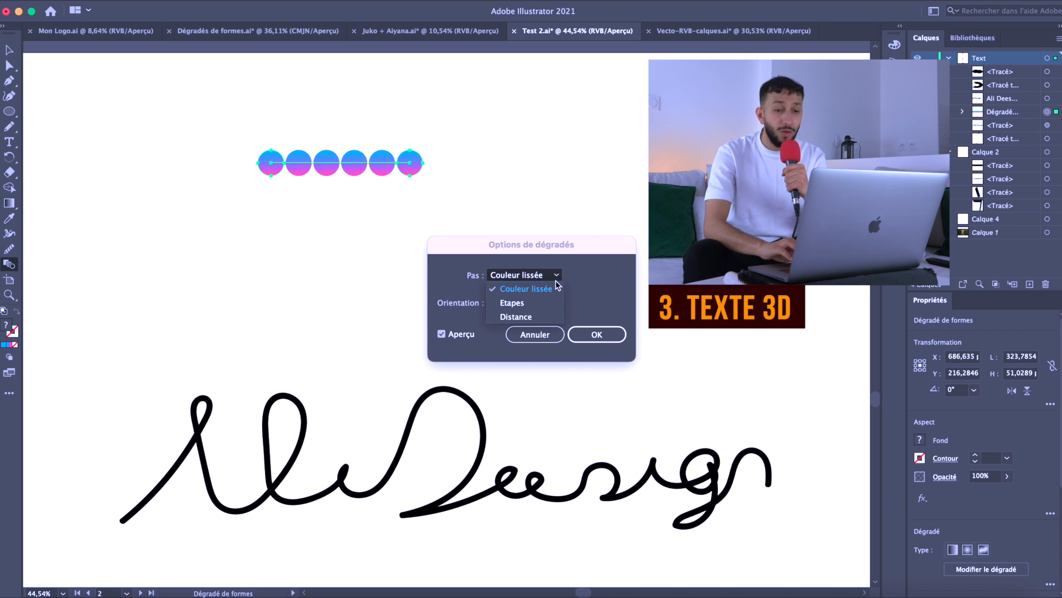
pyautogui.click(537, 303)
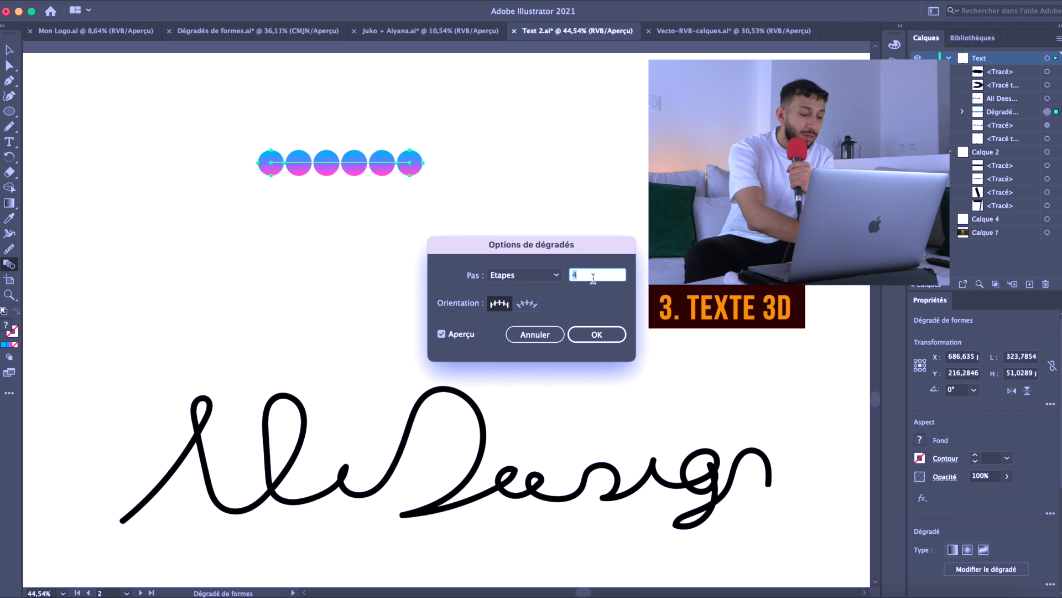
pyautogui.write('10')
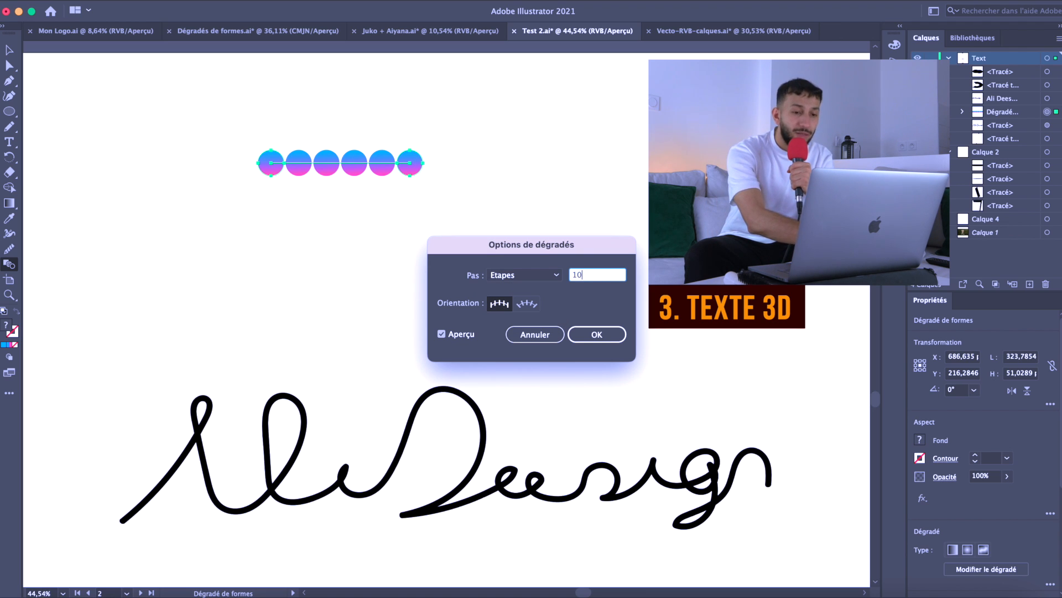
pyautogui.write('00')
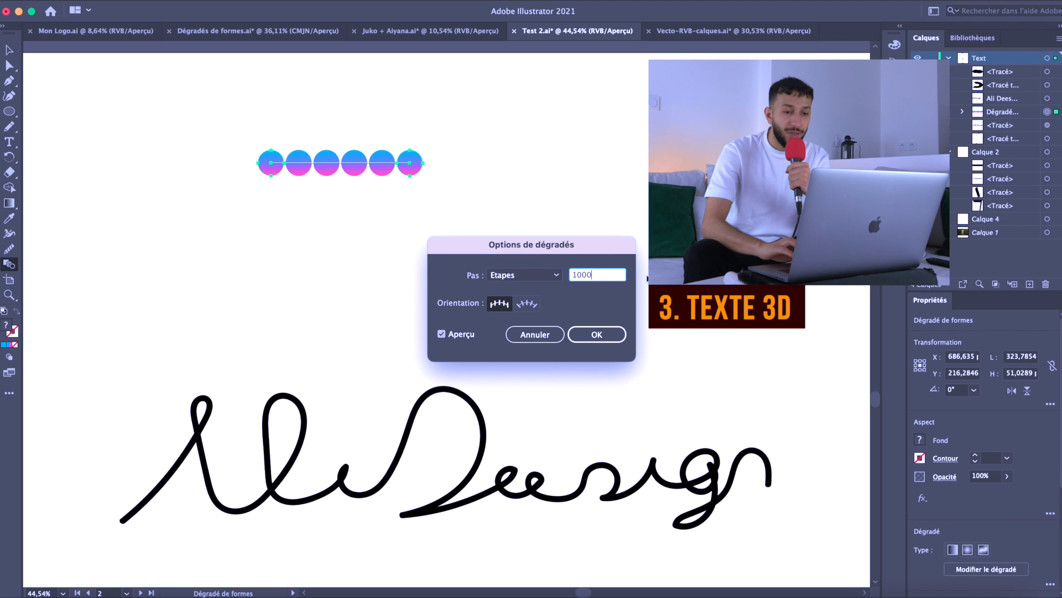
pyautogui.click(608, 336)
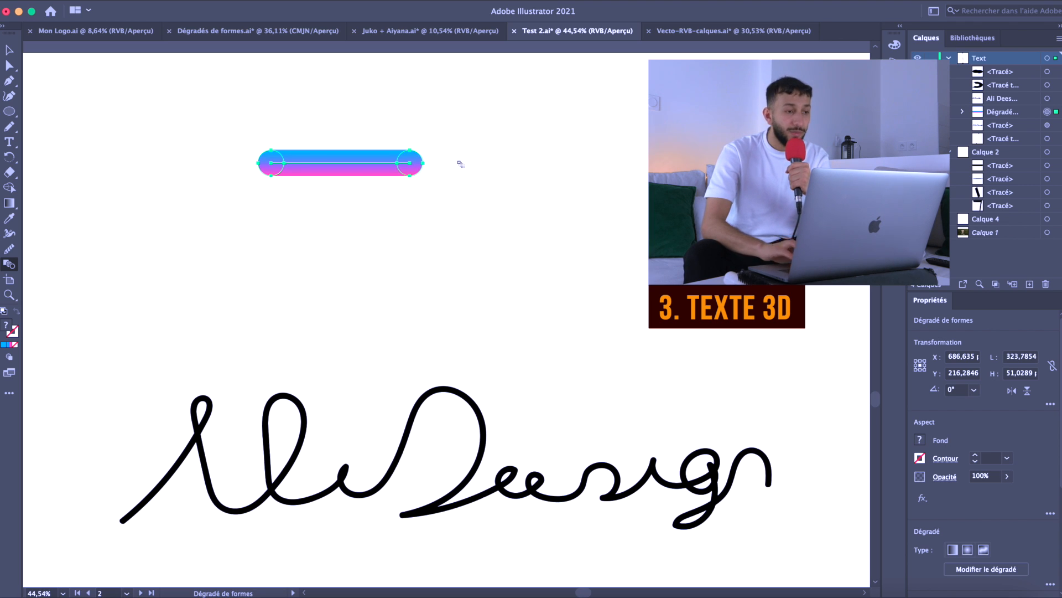
# Step: Select the gradient blend together with the handwritten lettering path and replace the blend's spine with that path
pyautogui.click(9, 51)
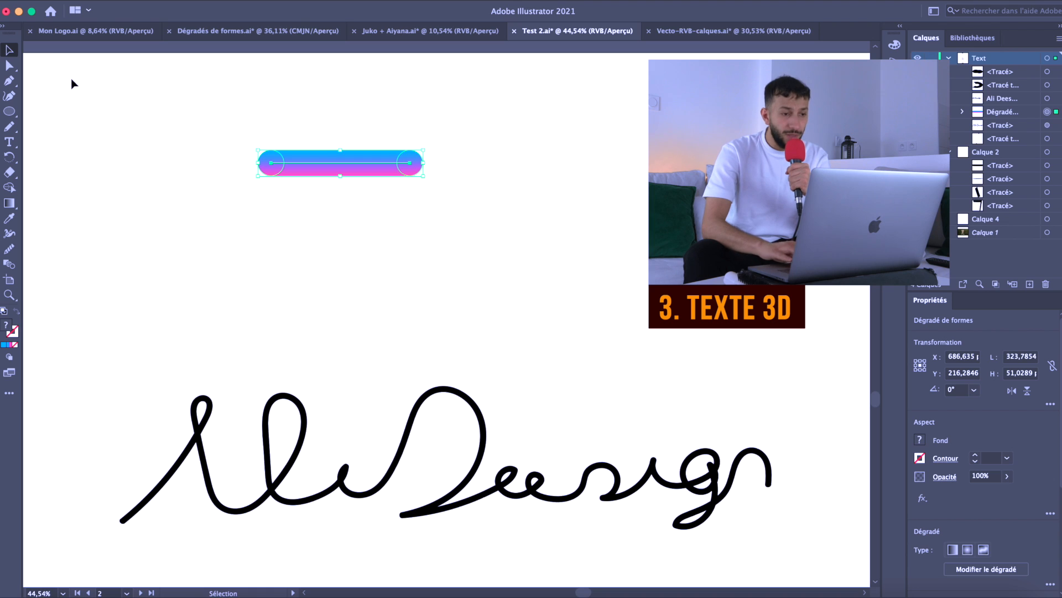
pyautogui.moveTo(282, 266)
pyautogui.mouseDown()
pyautogui.moveTo(646, 496)
pyautogui.moveTo(808, 534)
pyautogui.mouseUp()
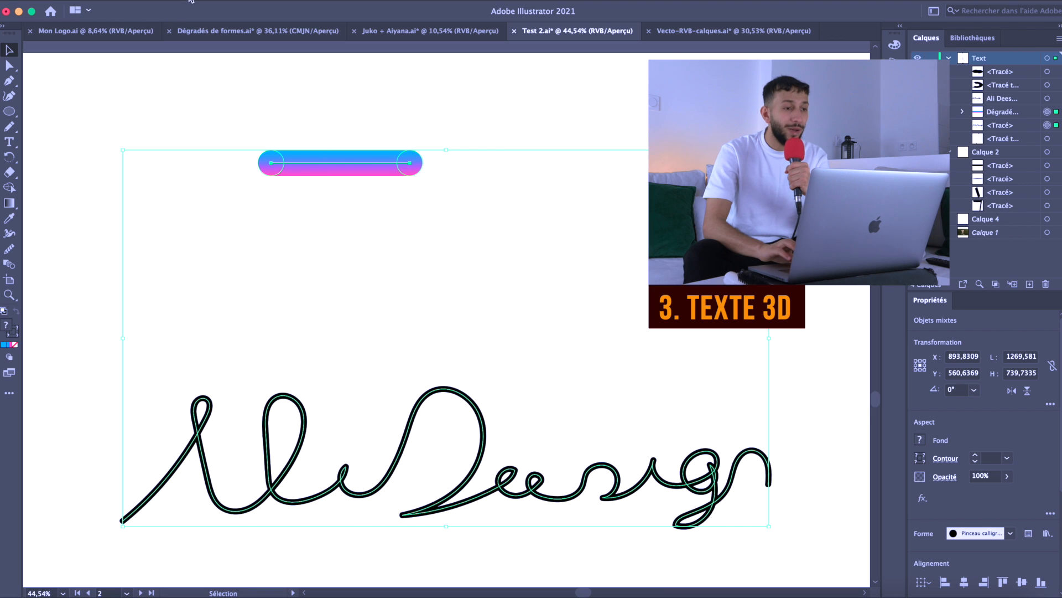
pyautogui.click(169, 1)
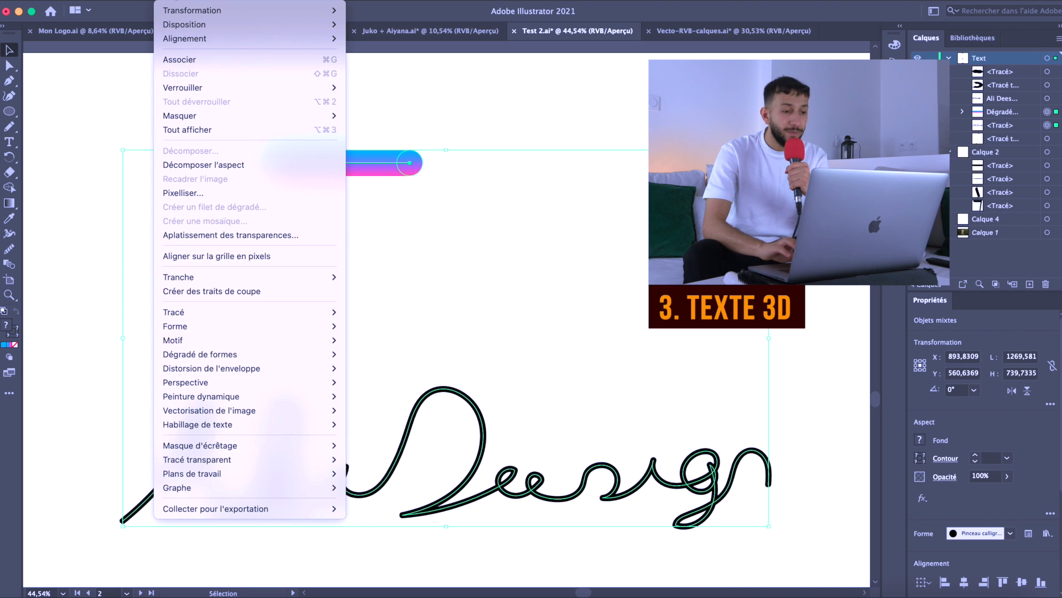
pyautogui.moveTo(319, 354)
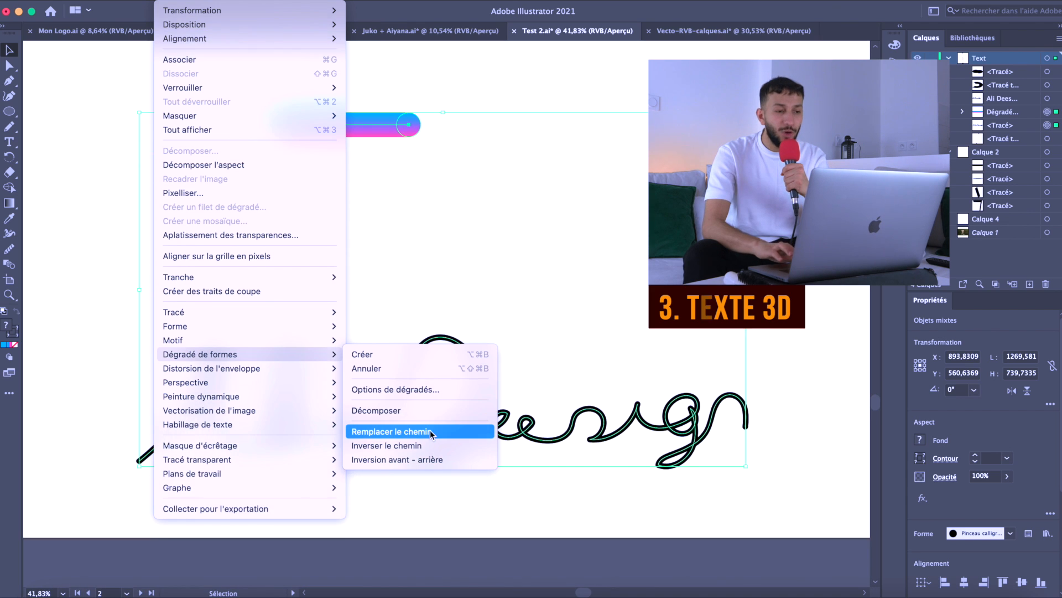
pyautogui.click(437, 432)
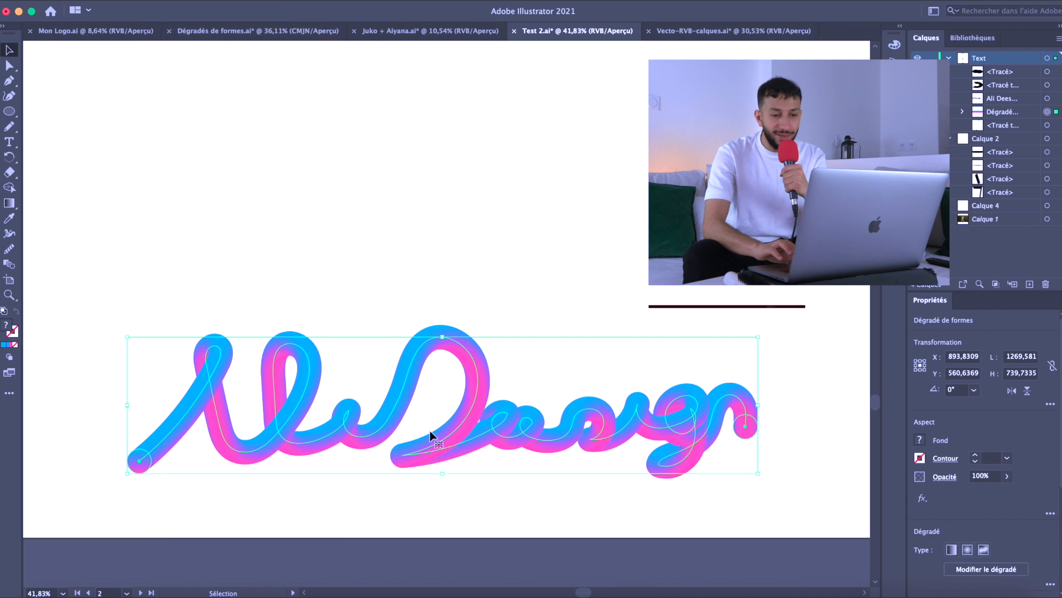
# Step: Select the black serif wordmark and convert it to vector outlines
pyautogui.click(362, 326)
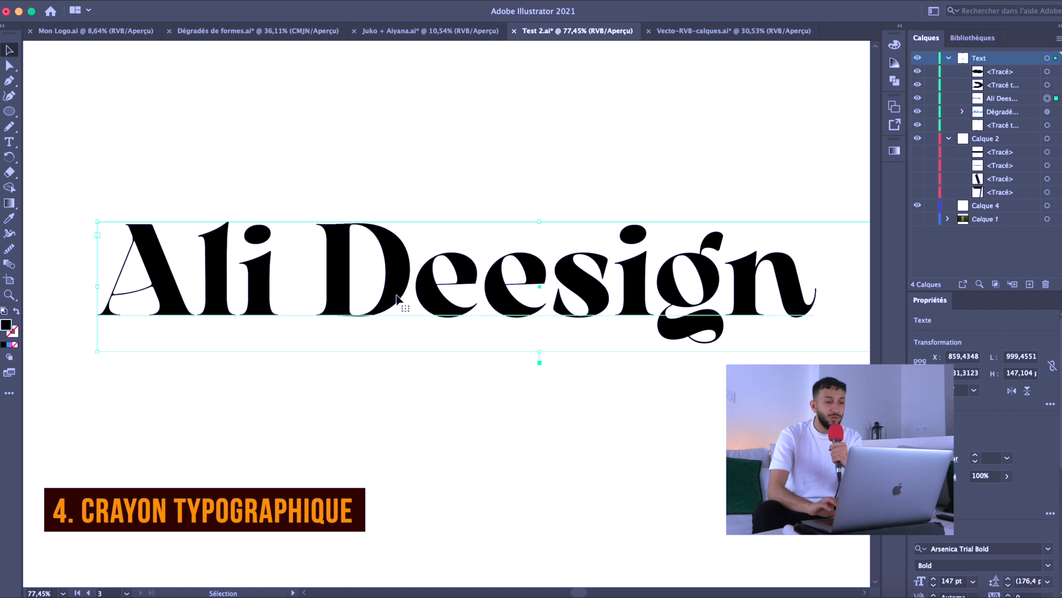
pyautogui.click(216, 1)
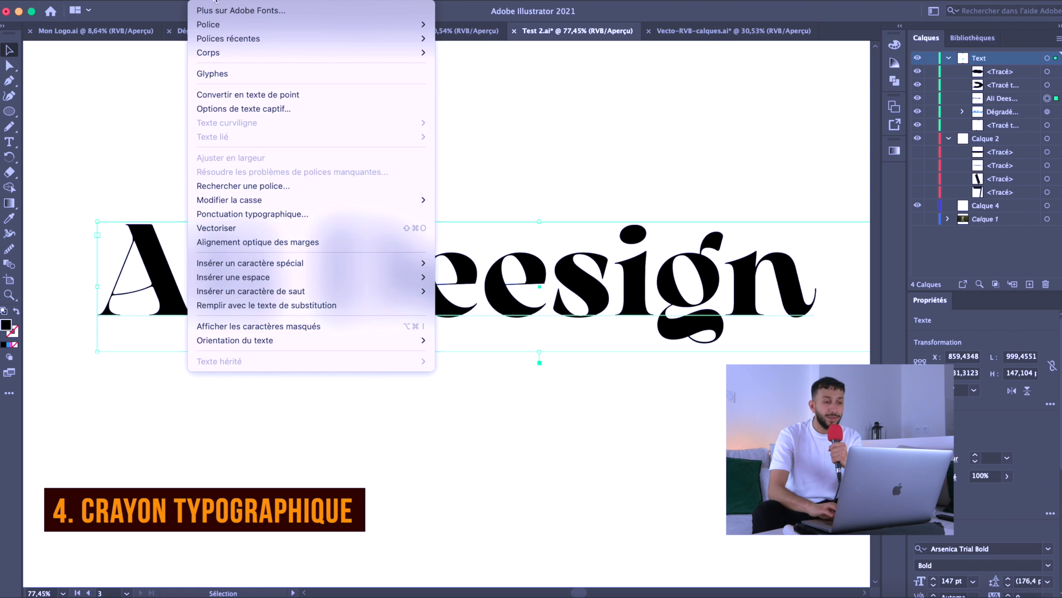
pyautogui.click(255, 228)
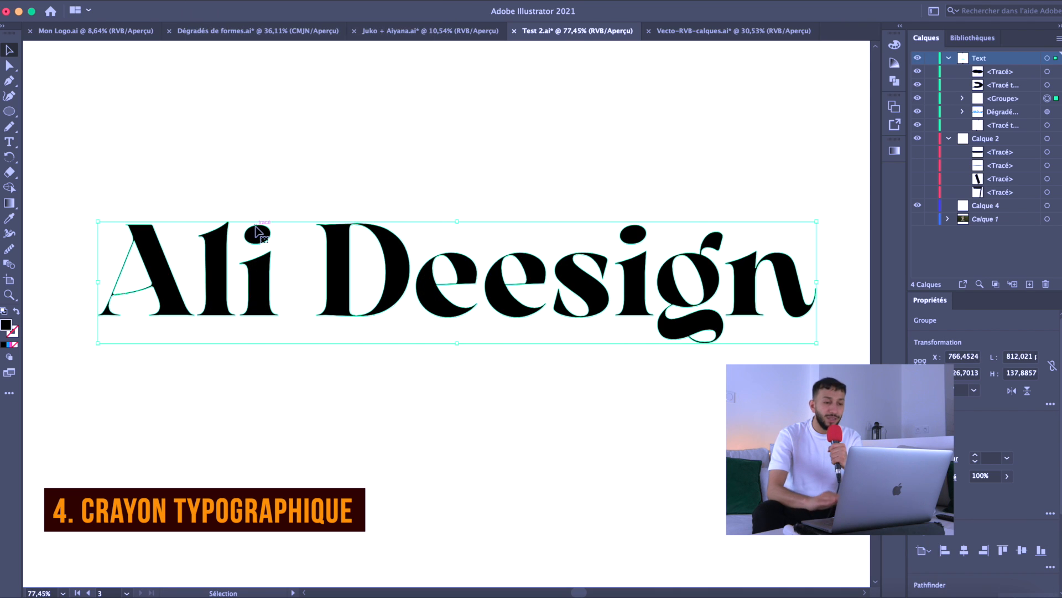
# Step: Isolate the outlined letter group and use the Pencil tool to extend the first i's dot with a leaf-like flourish to its upper right
pyautogui.doubleClick(264, 286)
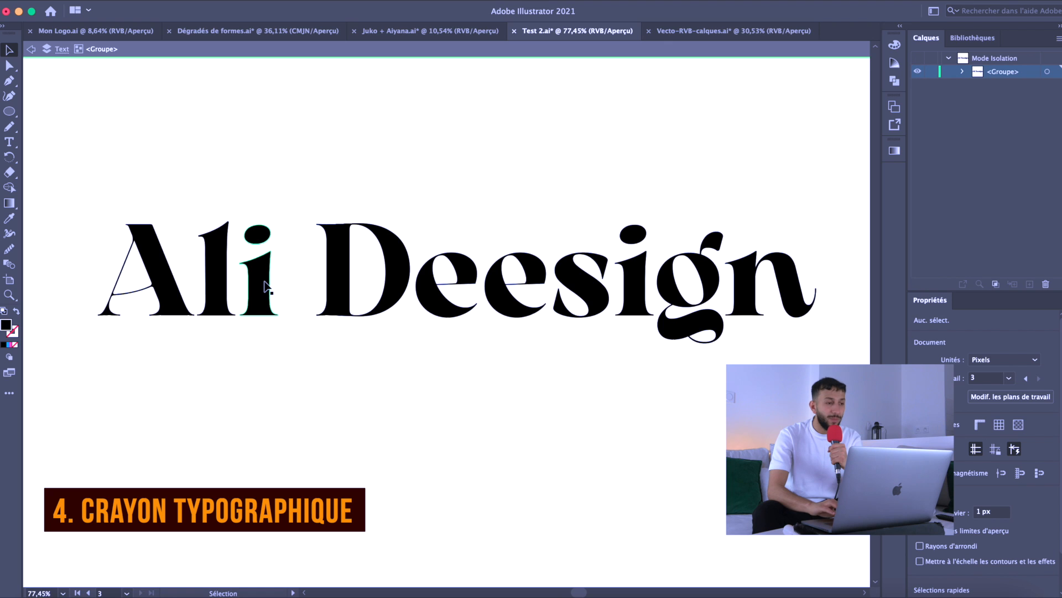
pyautogui.scroll(5, 264, 286)
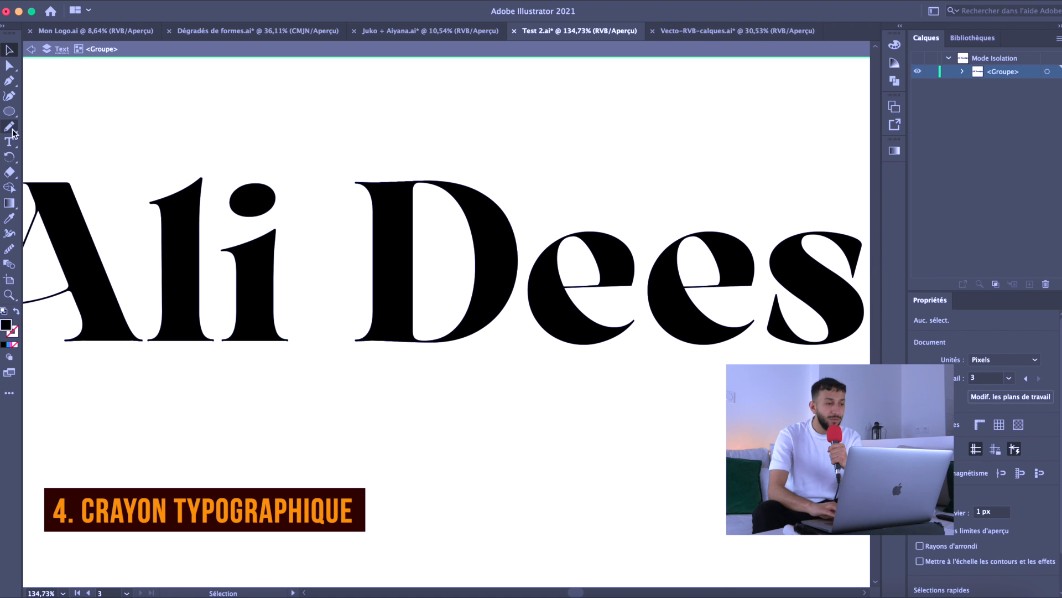
pyautogui.click(11, 130)
pyautogui.scroll(3, 220, 178)
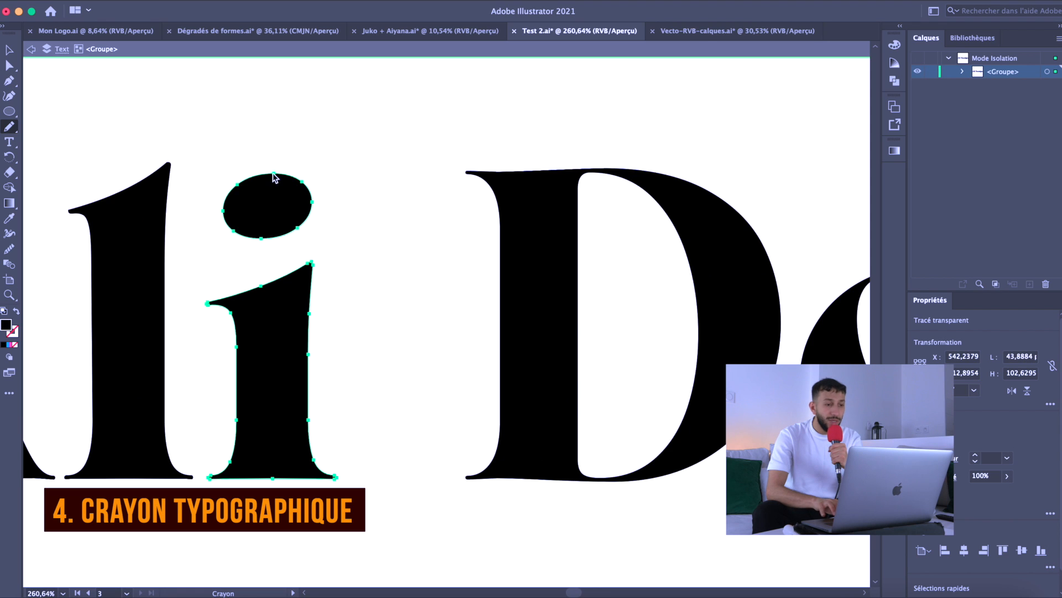
pyautogui.moveTo(368, 166)
pyautogui.mouseDown()
pyautogui.moveTo(400, 189)
pyautogui.moveTo(304, 181)
pyautogui.mouseUp()
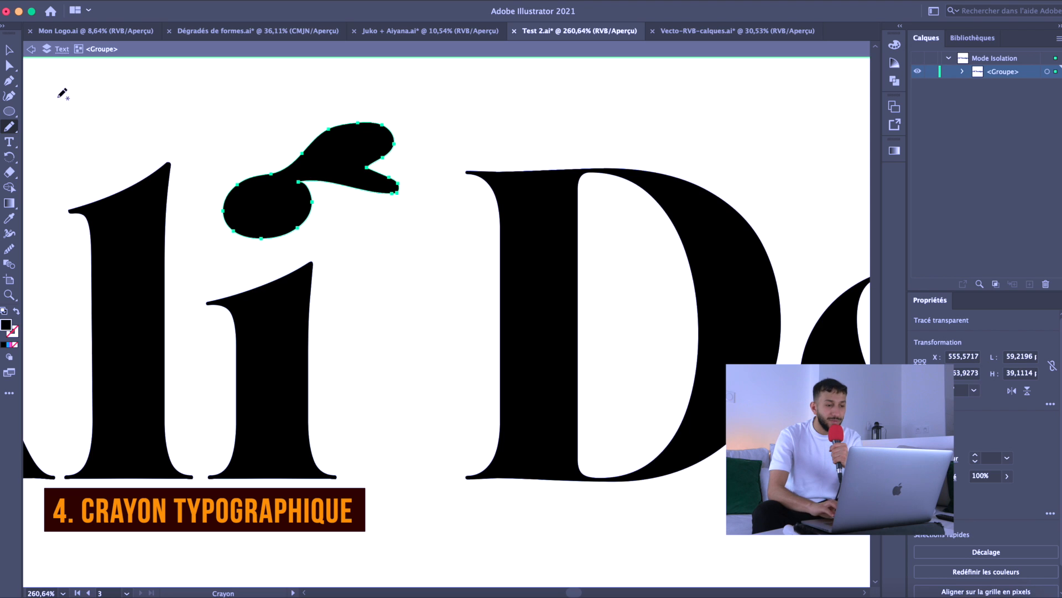
# Step: Redraw the lower-left serif of the D as a curled swash with the Pencil tool
pyautogui.keyDown('super'); pyautogui.click(523, 321); pyautogui.keyUp('super')
pyautogui.scroll(4, 475, 467)
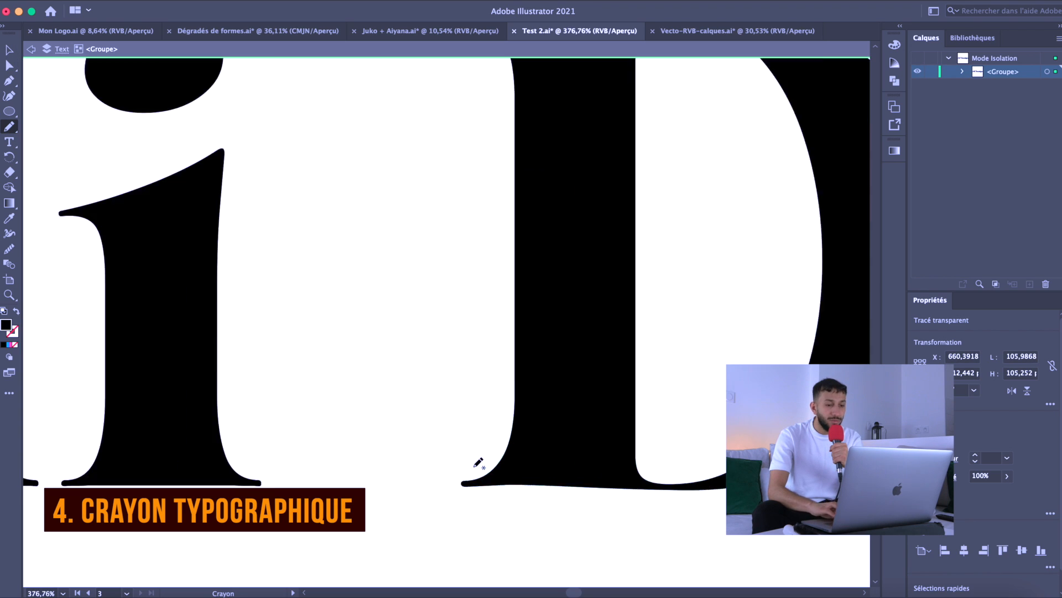
pyautogui.scroll(5, 476, 463)
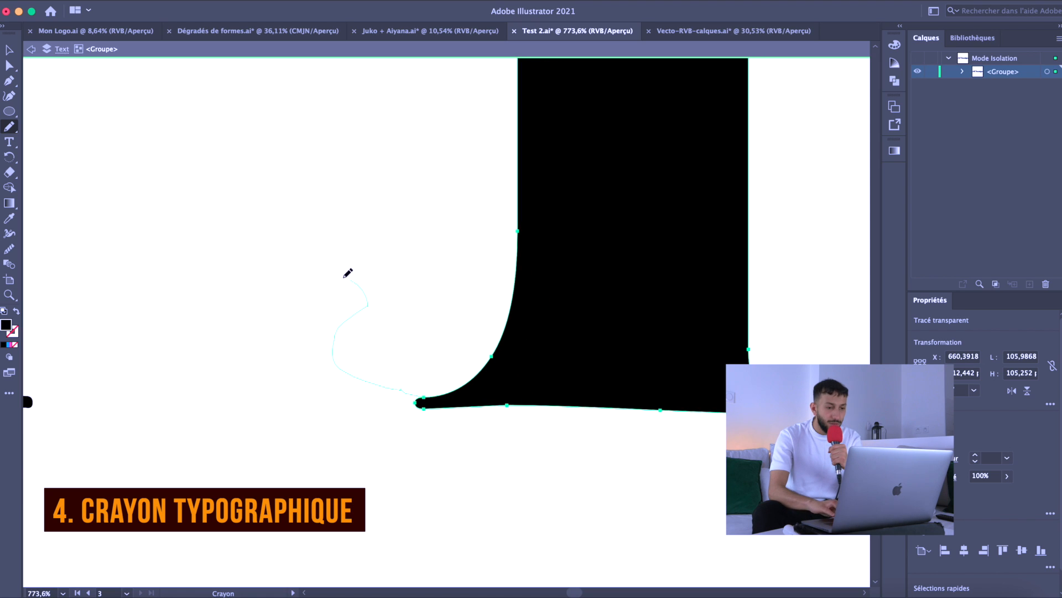
pyautogui.moveTo(363, 414); pyautogui.dragTo(426, 409)
# Step: Extend the lower-left serif of the i in "sign" into an S-shaped swash below the baseline with the Pencil tool
pyautogui.scroll(-8, 426, 409)
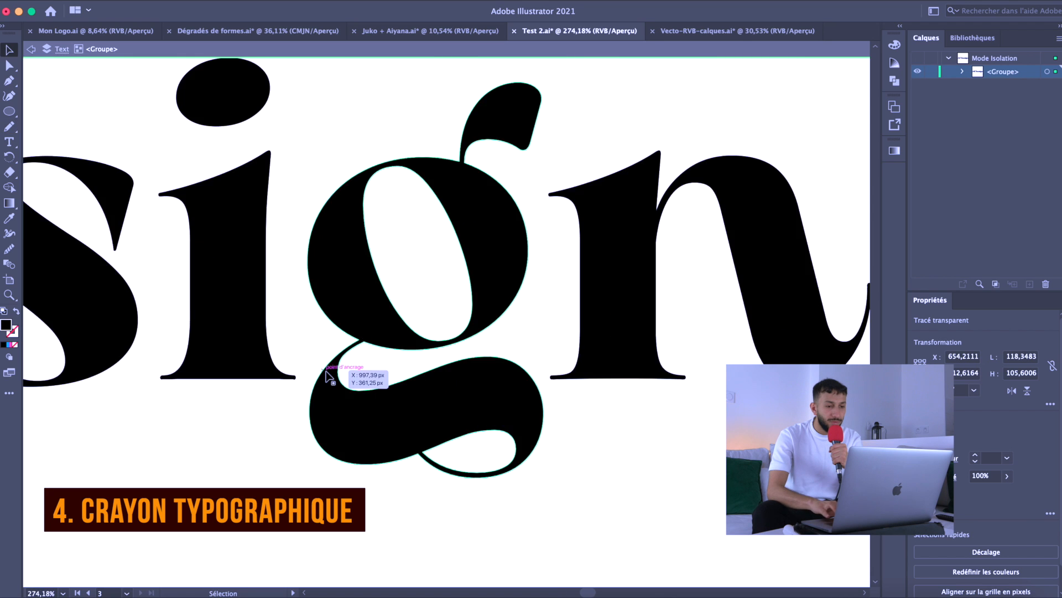
pyautogui.scroll(4, 450, 439)
pyautogui.press('n')
pyautogui.moveTo(338, 306)
pyautogui.mouseDown()
pyautogui.moveTo(386, 442)
pyautogui.moveTo(304, 399)
pyautogui.moveTo(343, 306)
pyautogui.mouseUp()
pyautogui.moveTo(340, 309); pyautogui.dragTo(340, 308)
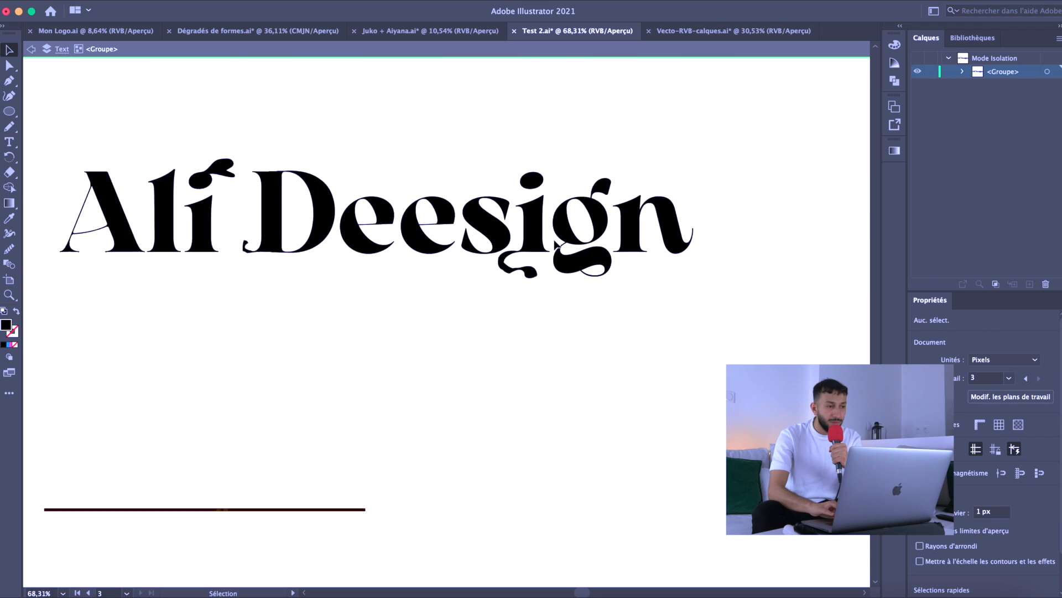
# Step: Smooth the uneven contours of the swash under the i with the Smooth tool (Arrondi)
pyautogui.scroll(-4, 554, 232)
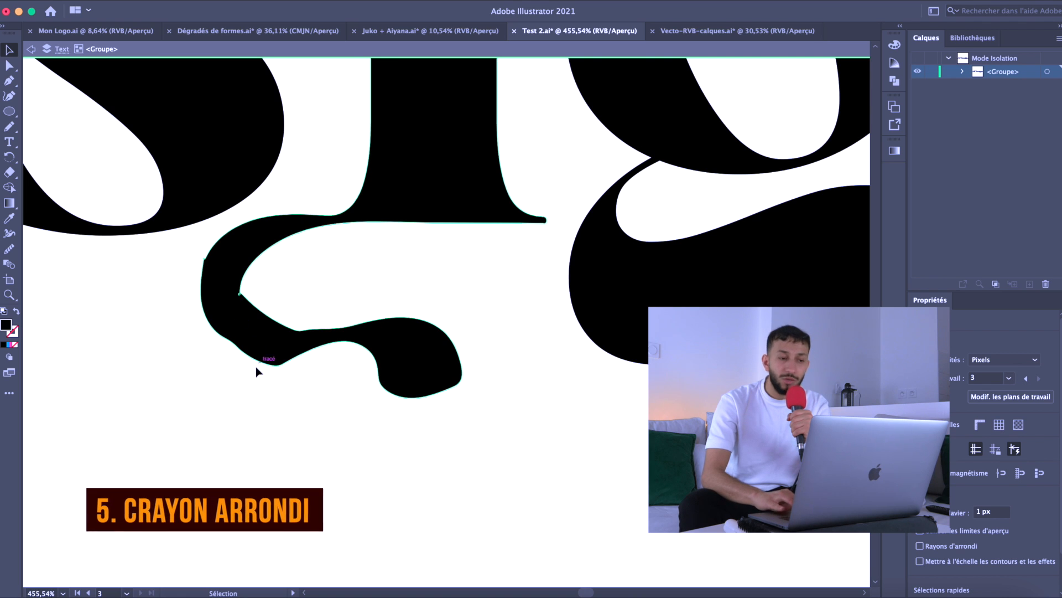
pyautogui.click(160, 293)
pyautogui.scroll(5, 161, 293)
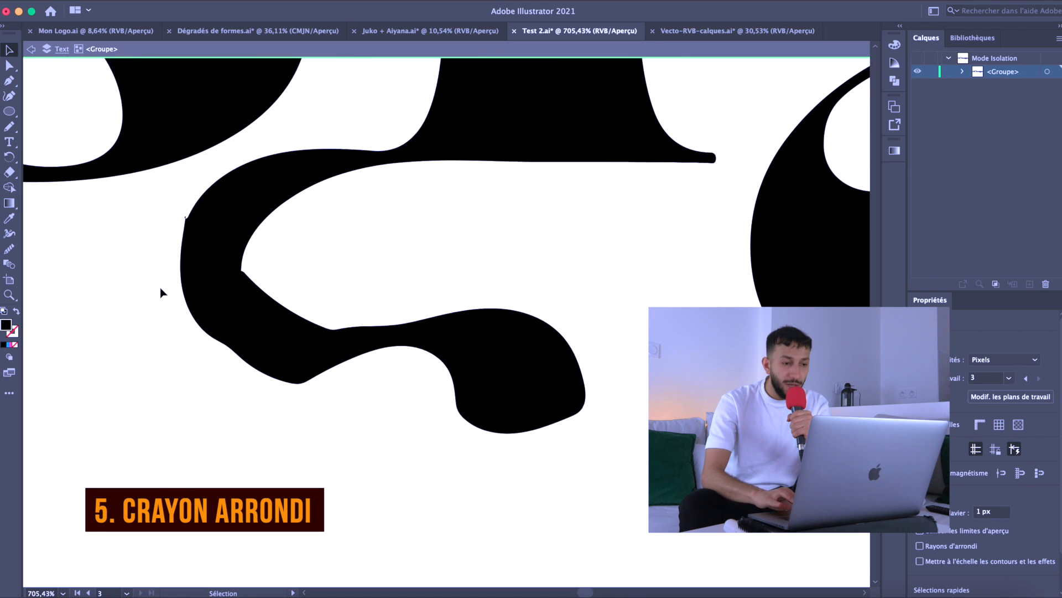
pyautogui.click(230, 294)
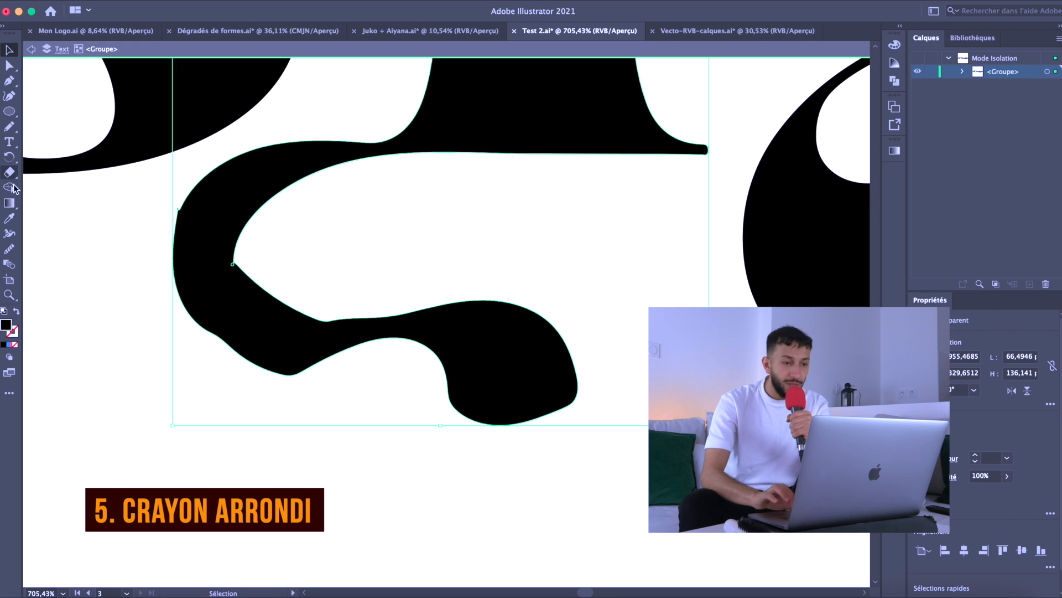
pyautogui.click(10, 250)
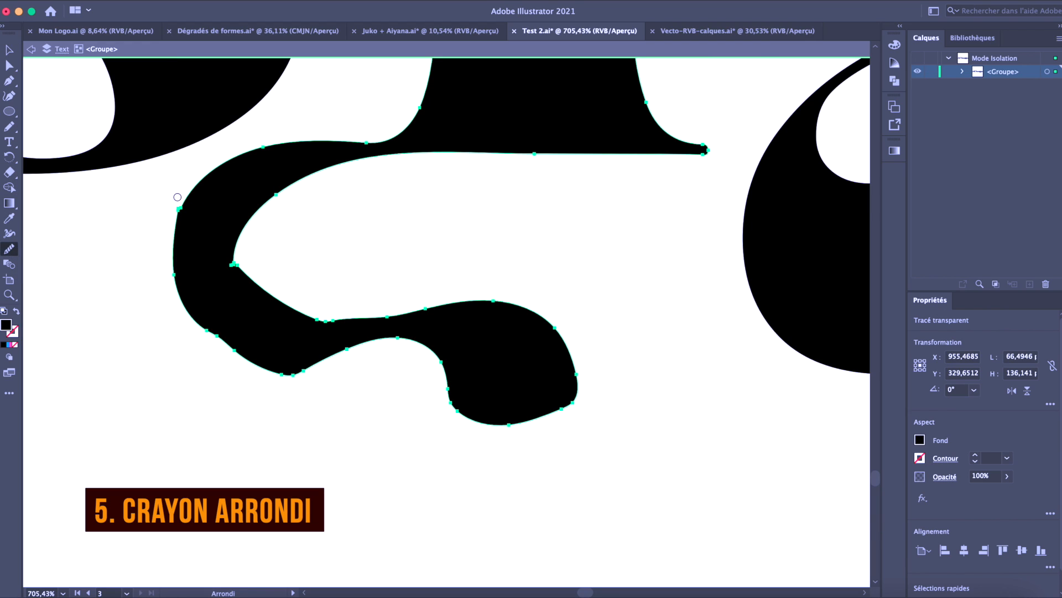
pyautogui.moveTo(168, 253)
pyautogui.mouseDown()
pyautogui.moveTo(228, 165)
pyautogui.moveTo(303, 176)
pyautogui.mouseUp()
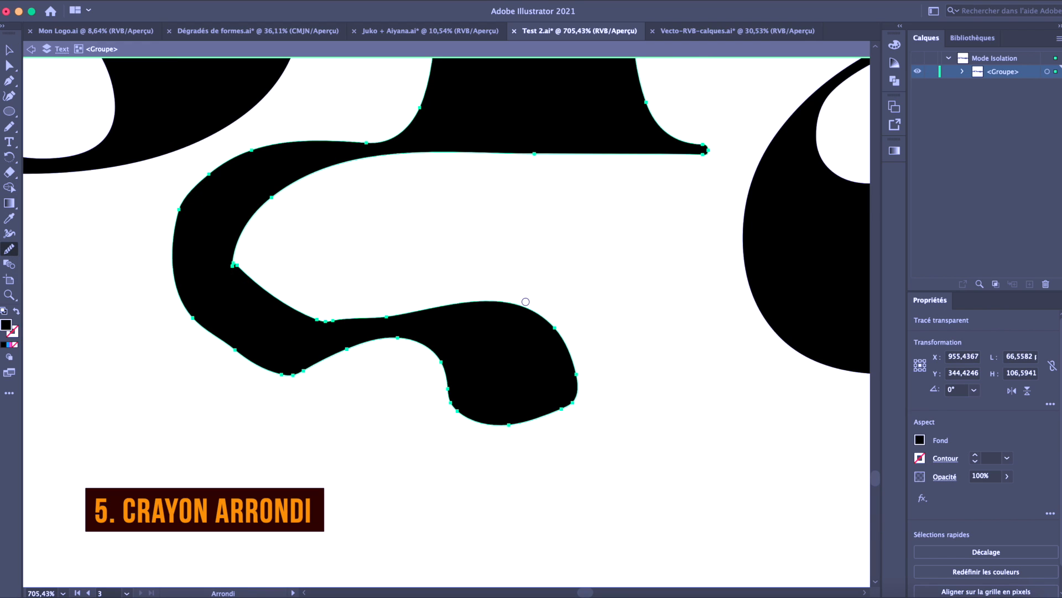
pyautogui.moveTo(242, 280); pyautogui.dragTo(242, 273)
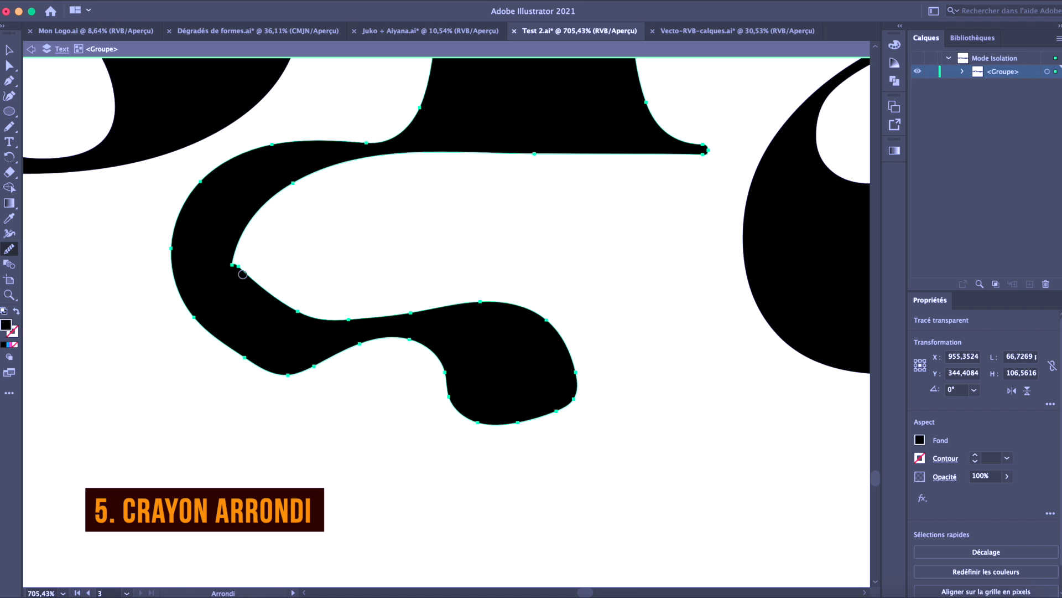
pyautogui.scroll(-10, 112, 332)
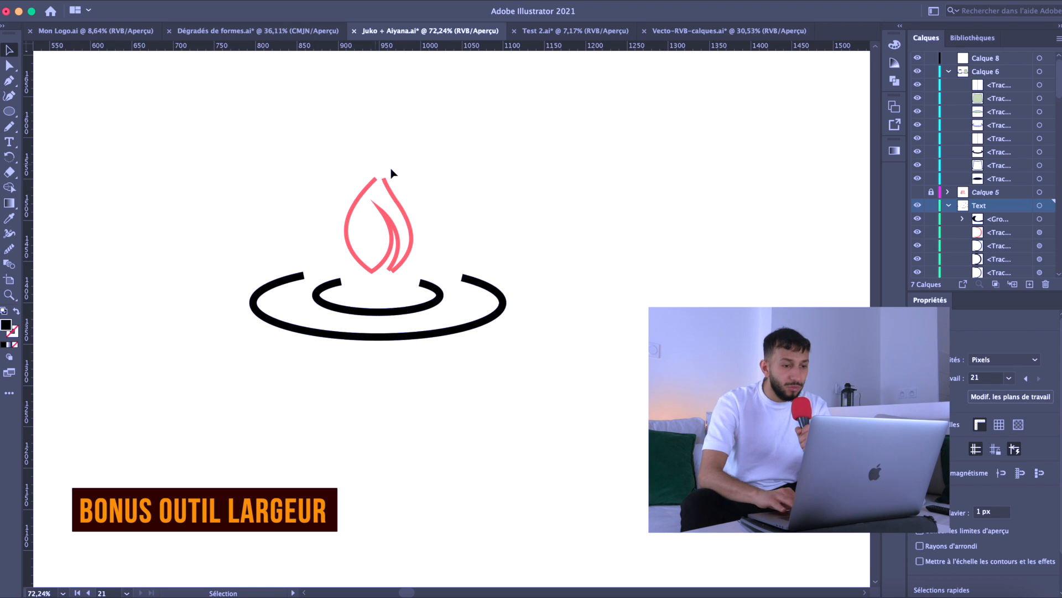
# Step: Add a width point on the left side of the main flame stroke with the Width tool and taper its upper end to a point
pyautogui.scroll(-4, 390, 168)
pyautogui.scroll(6, 391, 168)
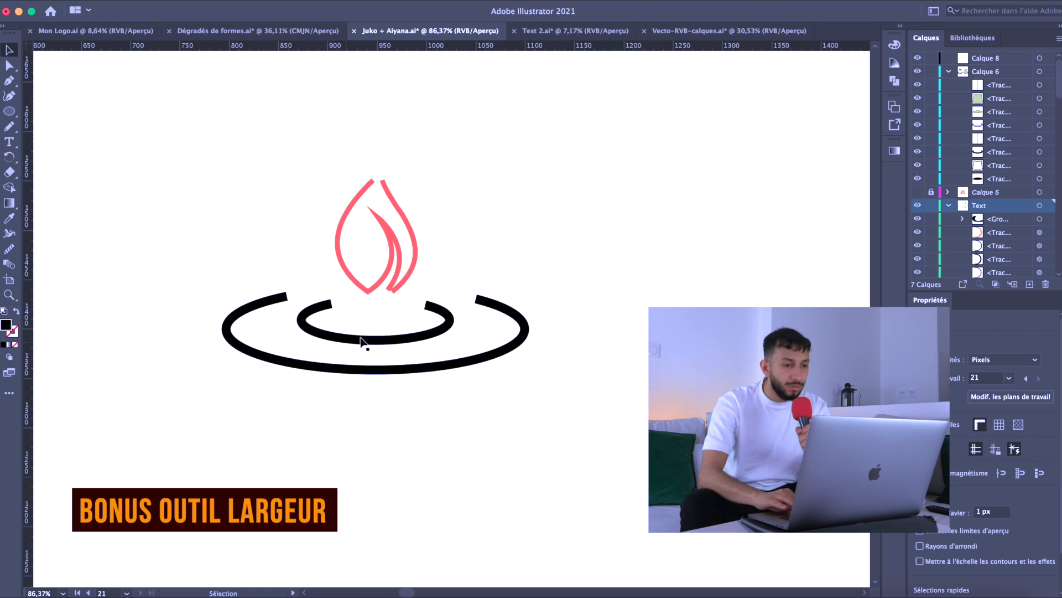
pyautogui.scroll(5, 360, 337)
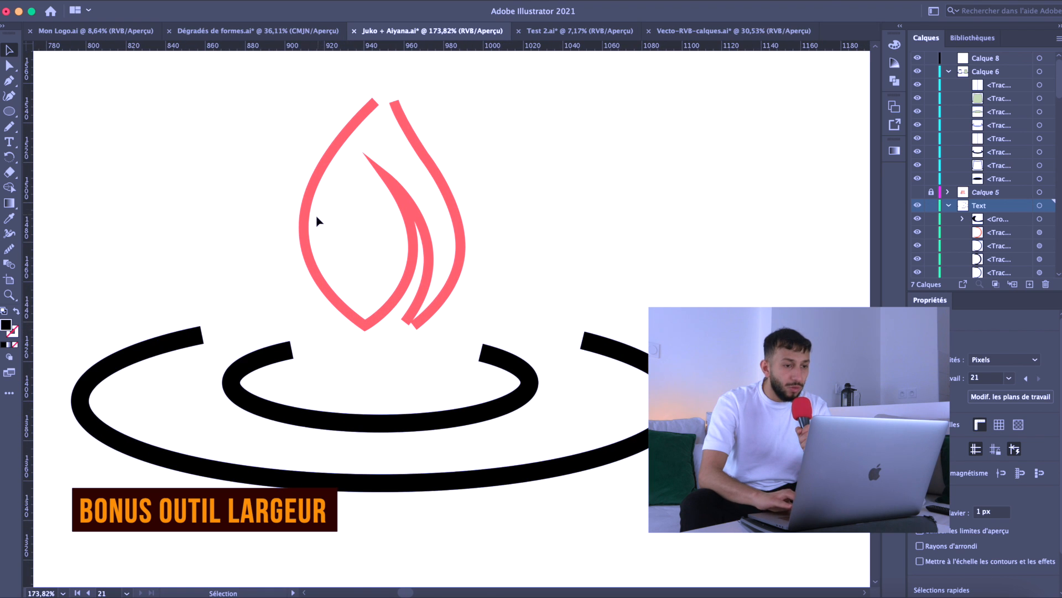
pyautogui.click(307, 222)
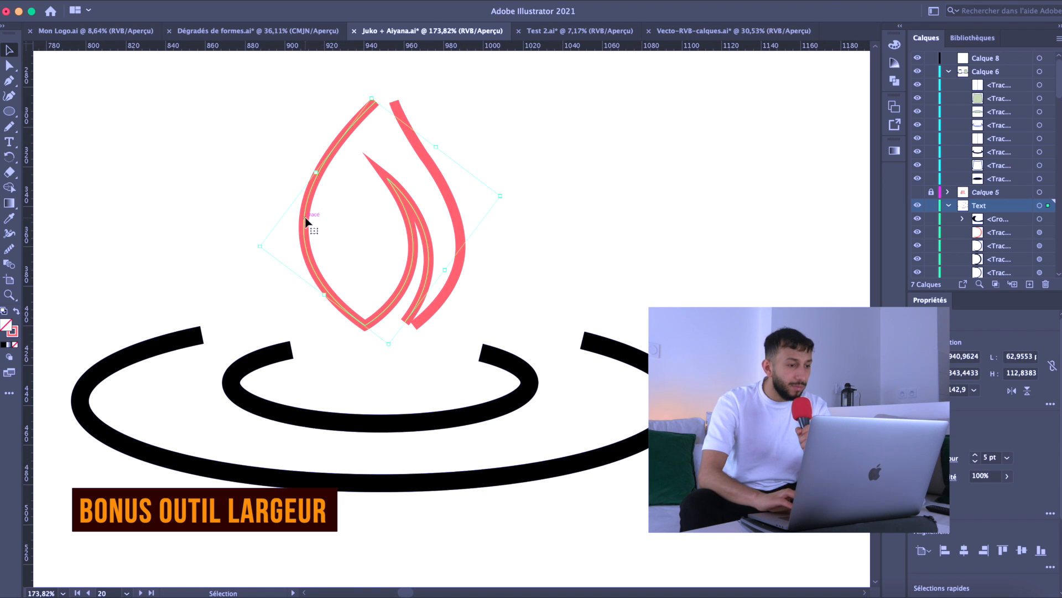
pyautogui.click(10, 235)
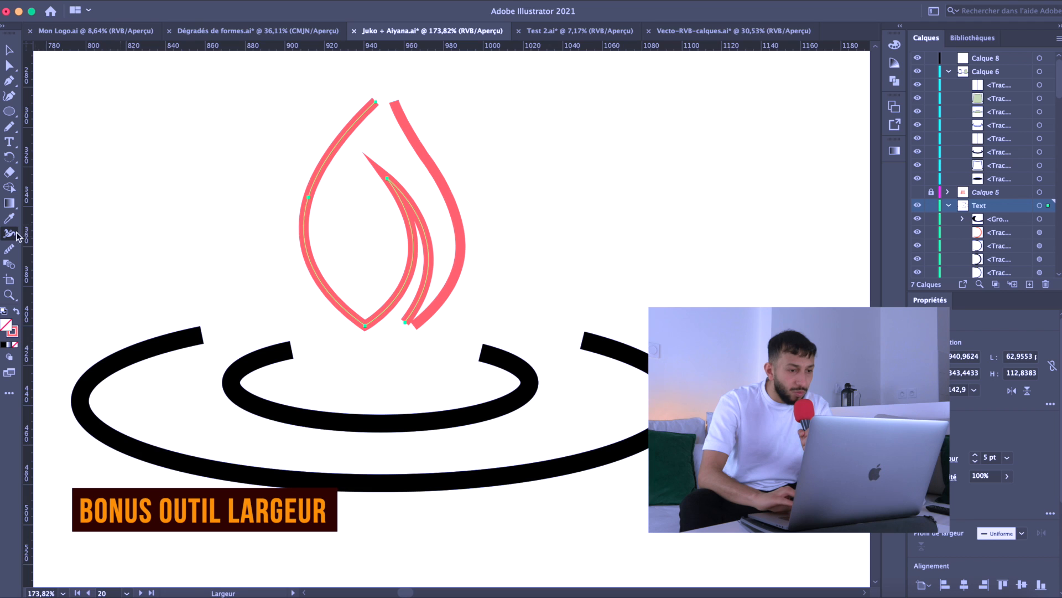
pyautogui.scroll(5, 368, 142)
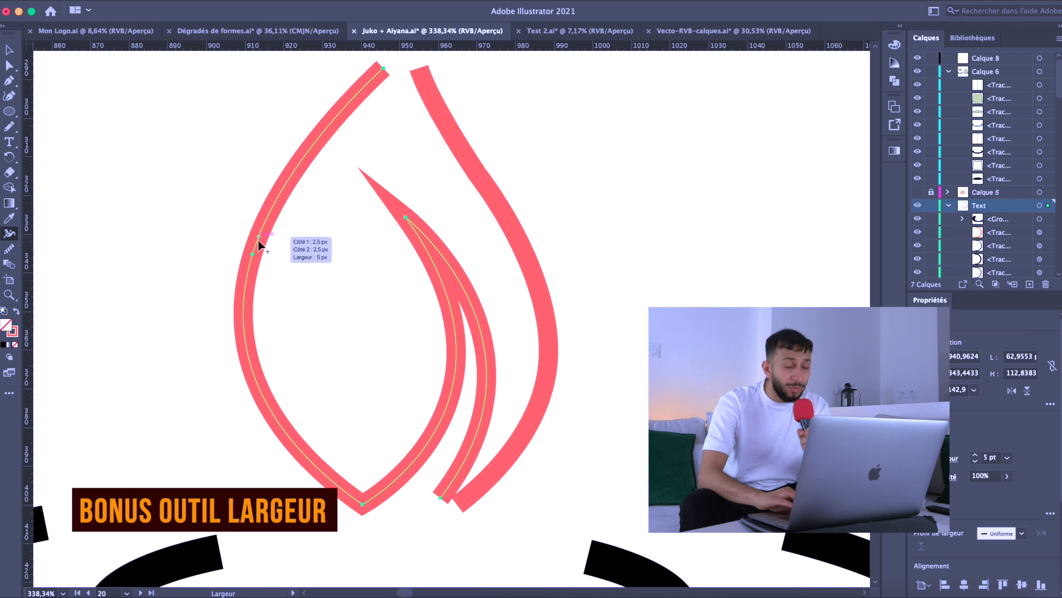
pyautogui.moveTo(253, 256); pyautogui.dragTo(260, 256)
pyautogui.scroll(2, 397, 142)
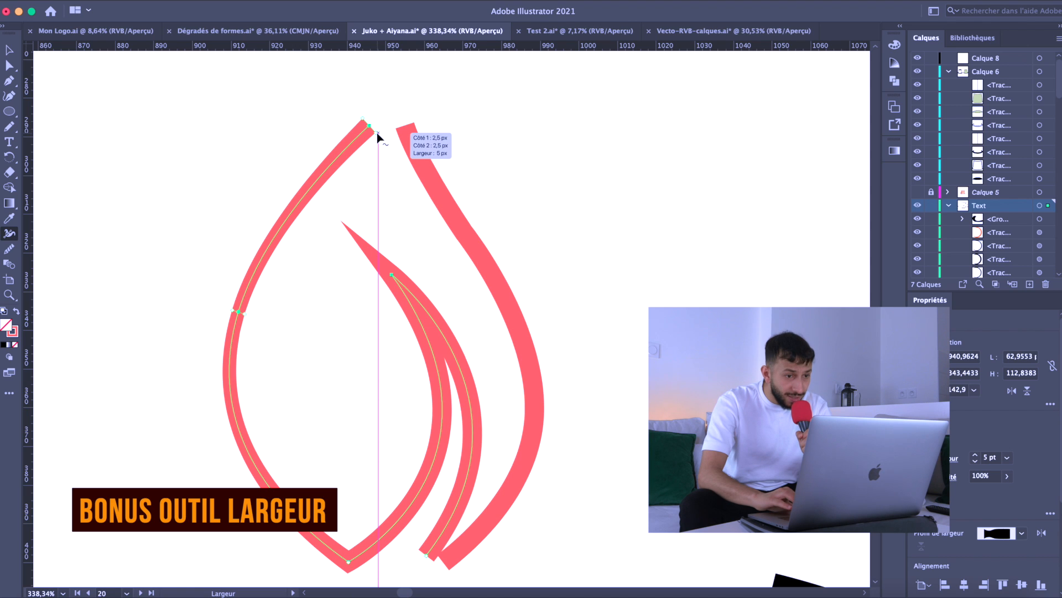
pyautogui.moveTo(376, 133); pyautogui.dragTo(367, 136)
pyautogui.scroll(-2, 395, 133)
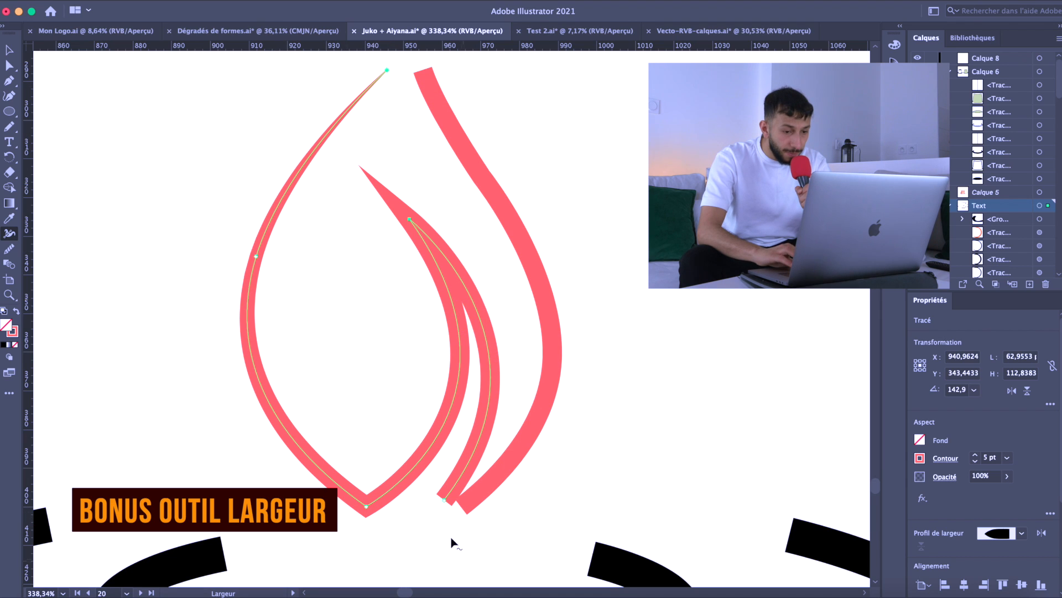
# Step: Taper both ends of the right flame stroke around a middle width point, and narrow the inner stroke's lower end to 0 px
pyautogui.moveTo(446, 505); pyautogui.dragTo(458, 508)
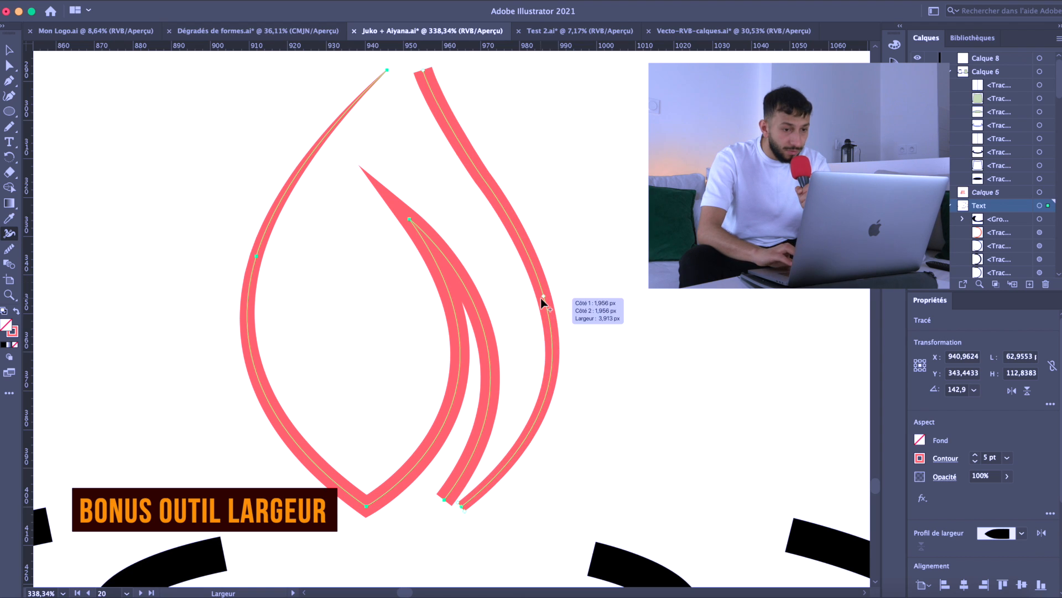
pyautogui.moveTo(541, 297); pyautogui.dragTo(536, 300)
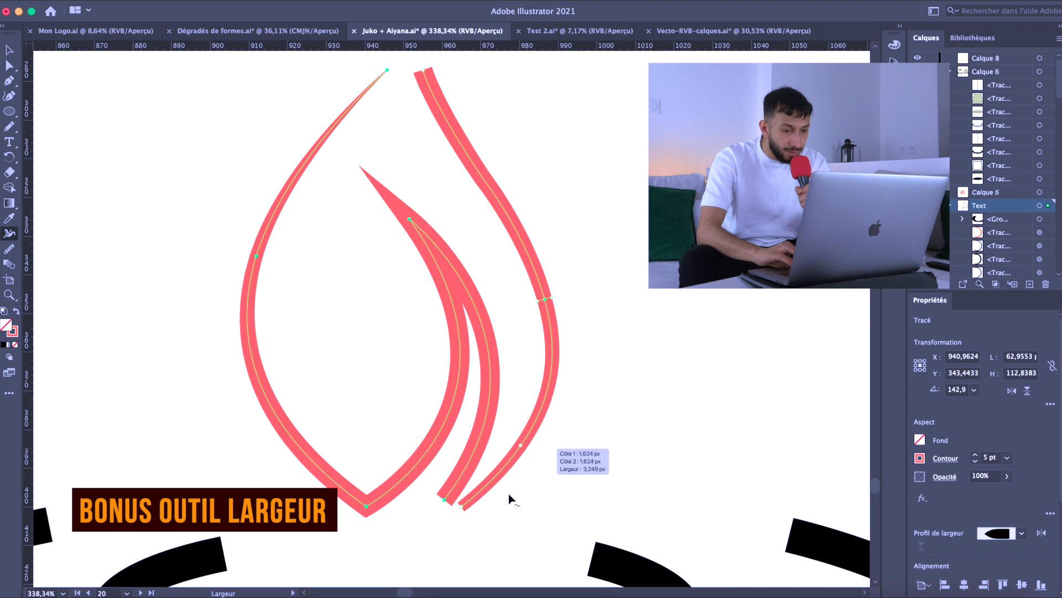
pyautogui.moveTo(465, 511); pyautogui.dragTo(458, 506)
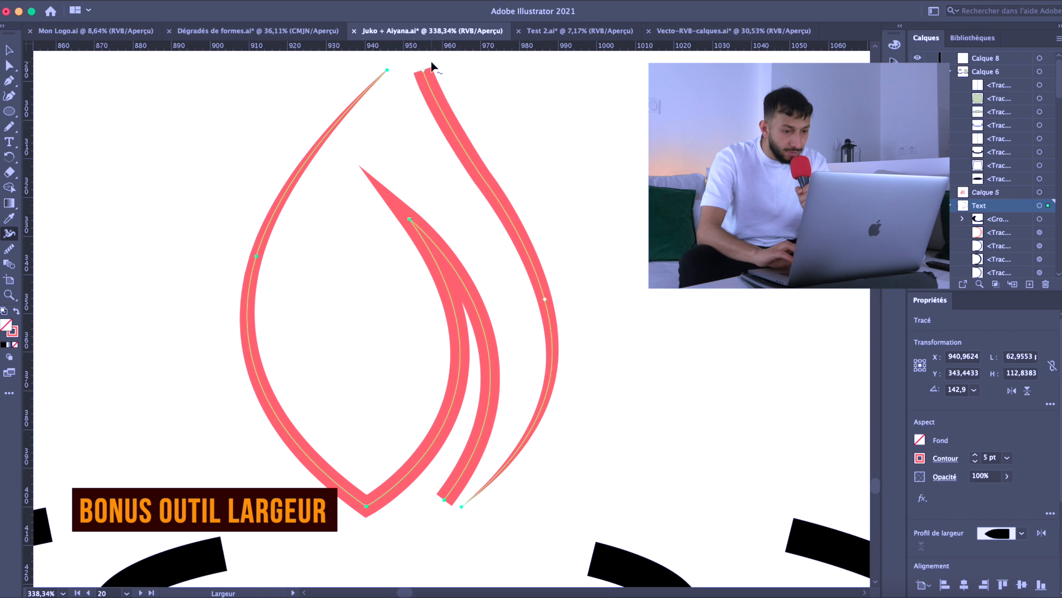
pyautogui.moveTo(414, 75); pyautogui.dragTo(422, 73)
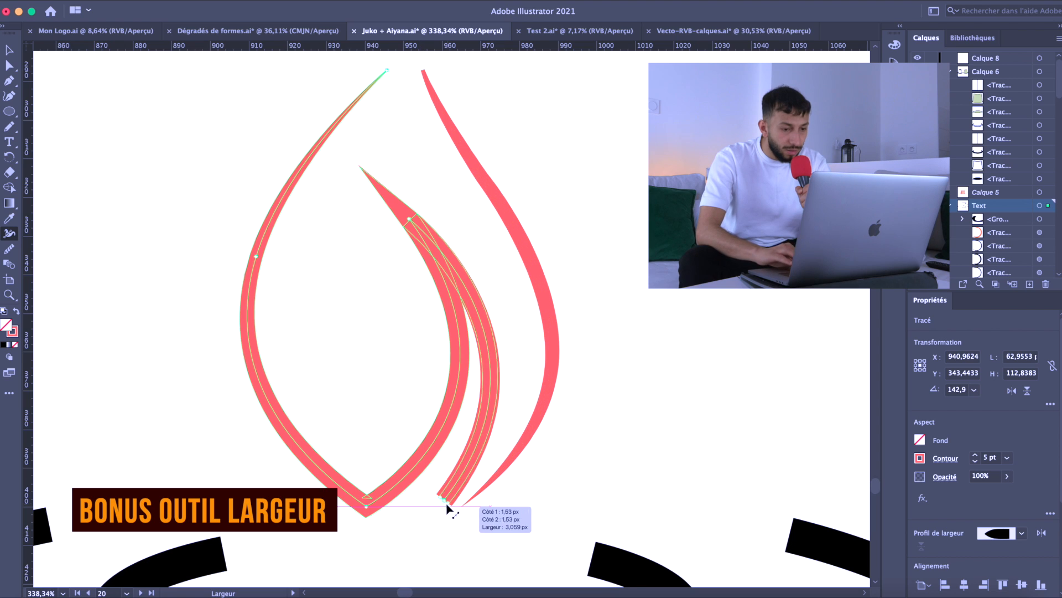
pyautogui.moveTo(445, 503); pyautogui.dragTo(446, 505)
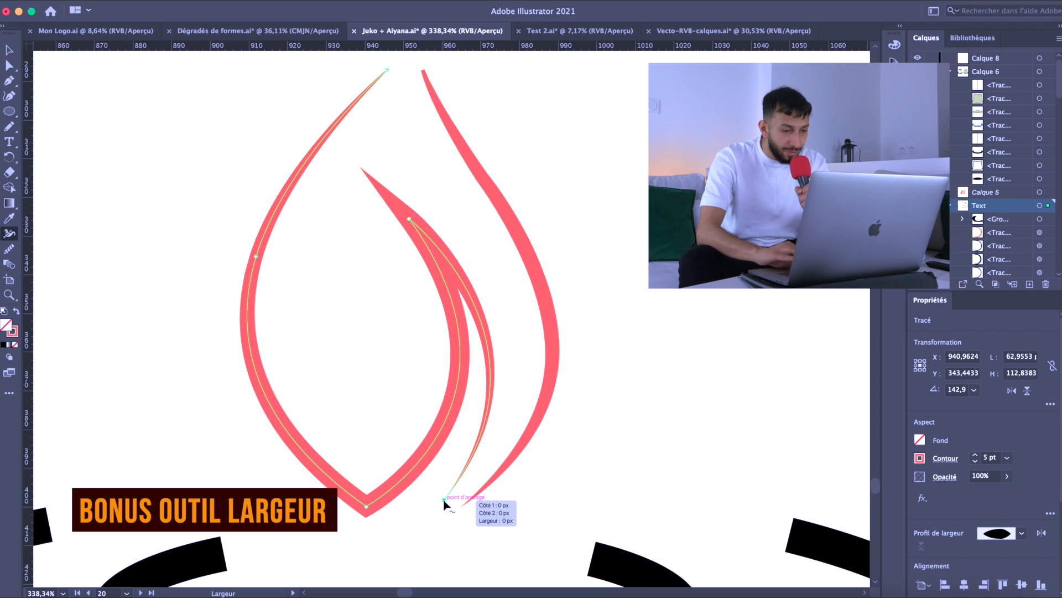
# Step: Add a width point at the bottom centre of the inner black ring and taper both its open ends to points
pyautogui.scroll(-4, 458, 259)
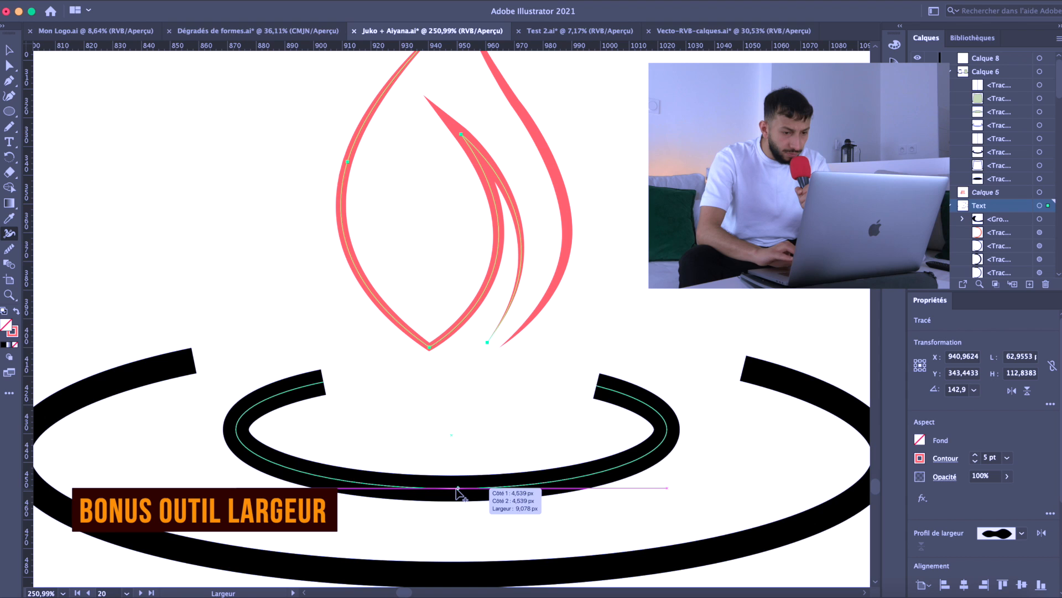
pyautogui.moveTo(454, 489); pyautogui.dragTo(455, 493)
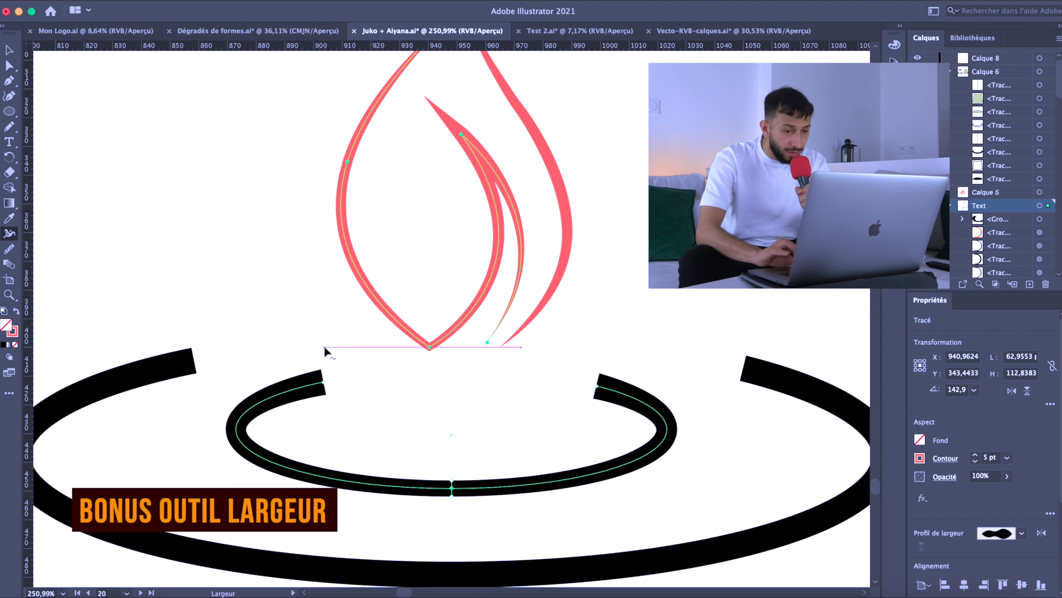
pyautogui.moveTo(326, 398); pyautogui.dragTo(327, 384)
pyautogui.moveTo(596, 402); pyautogui.dragTo(598, 387)
# Step: Add a width point at the bottom centre of the outer black ring and taper both its open ends to points
pyautogui.scroll(-2, 598, 390)
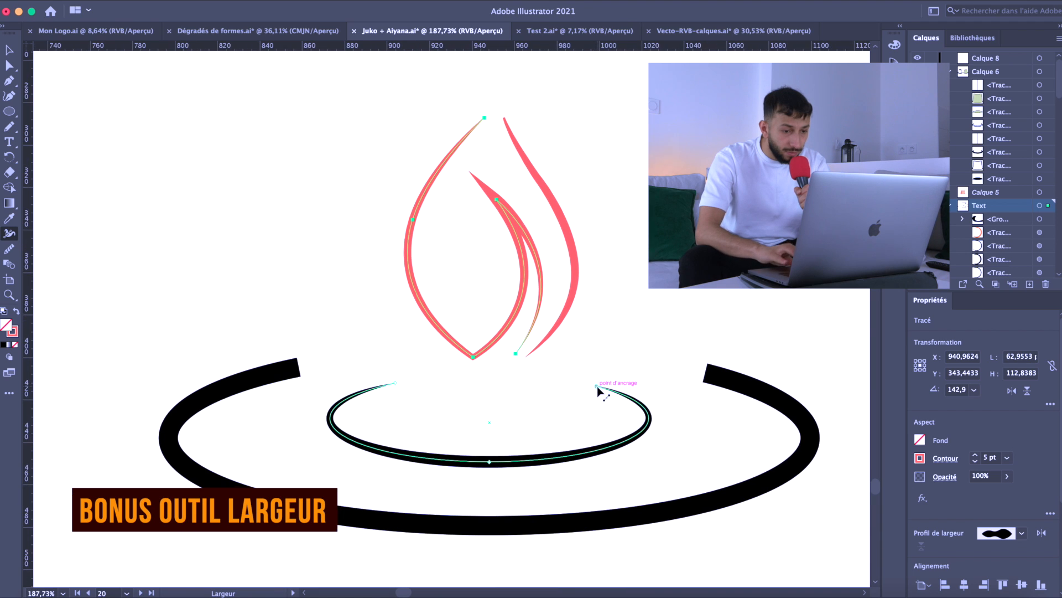
pyautogui.click(490, 526)
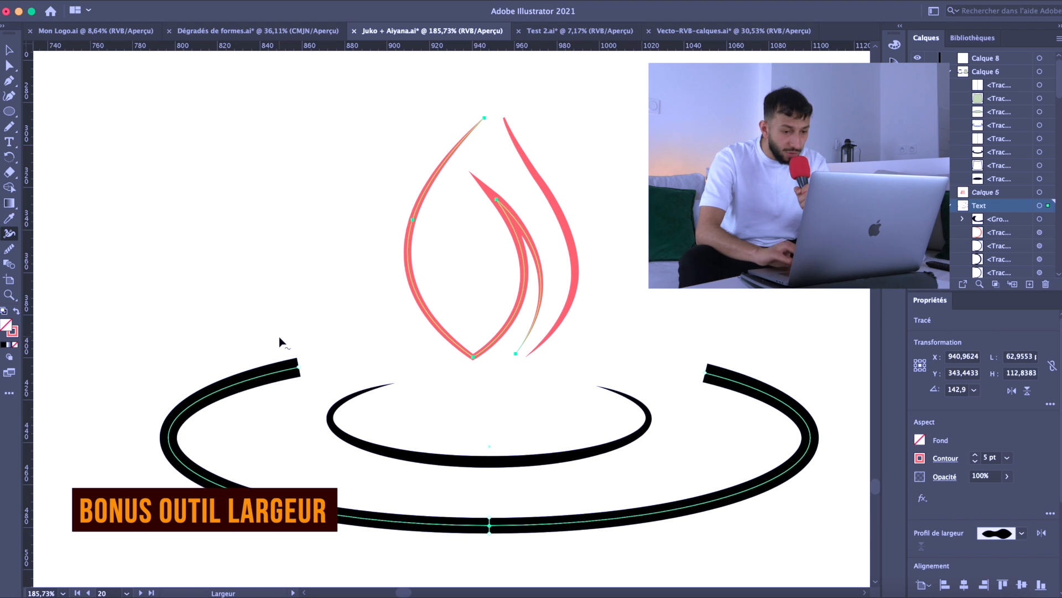
pyautogui.moveTo(299, 381); pyautogui.dragTo(299, 367)
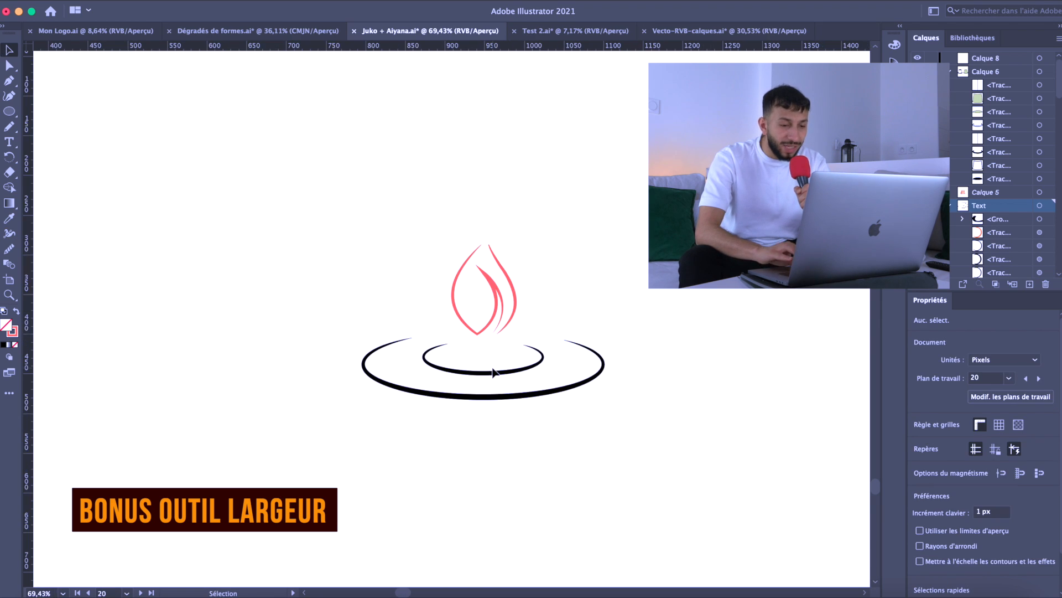
pyautogui.scroll(3, 494, 373)
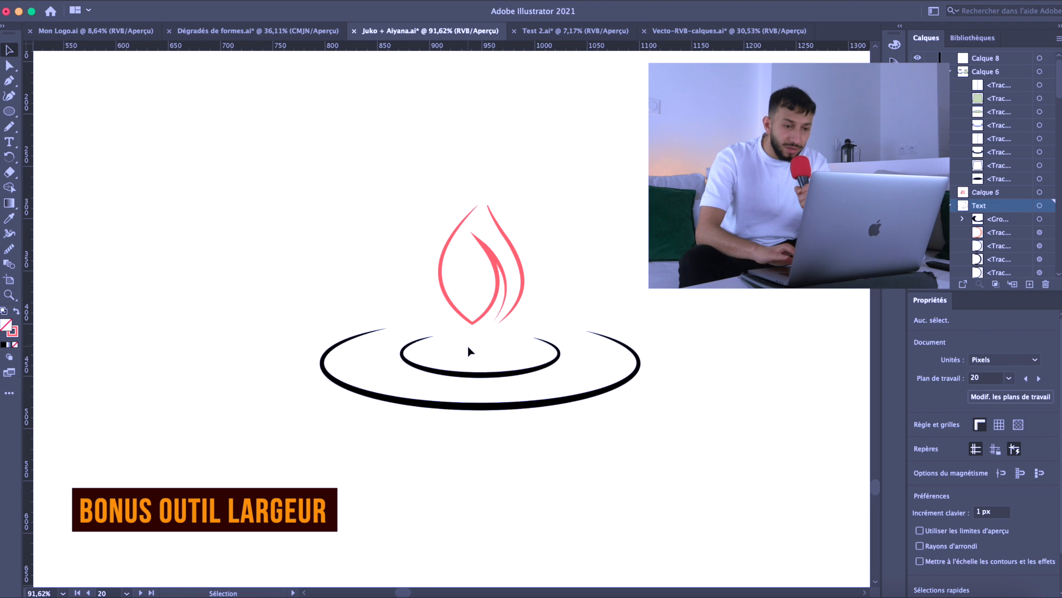
pyautogui.scroll(2, 467, 346)
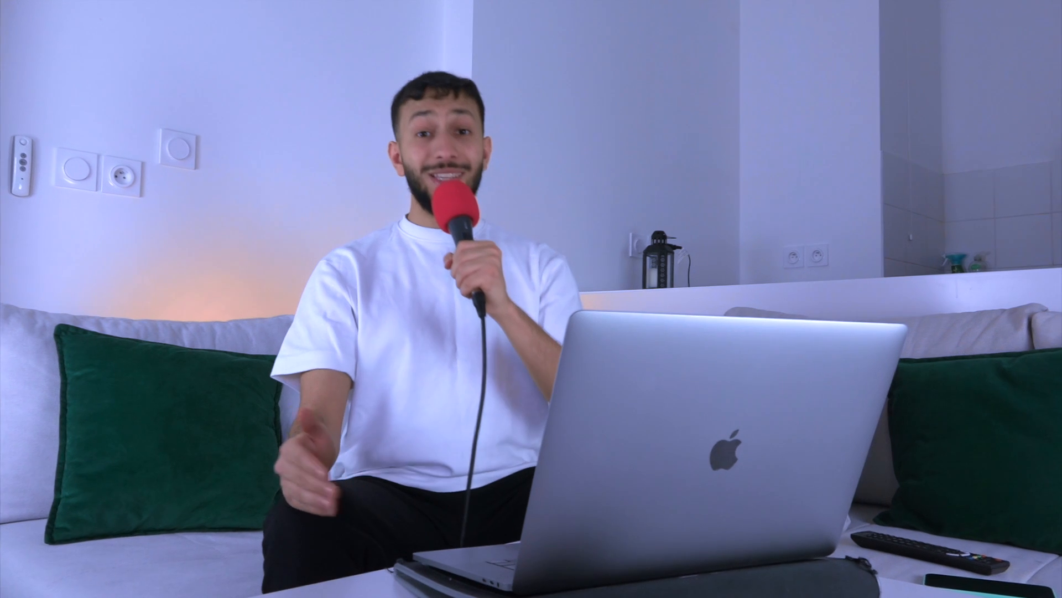